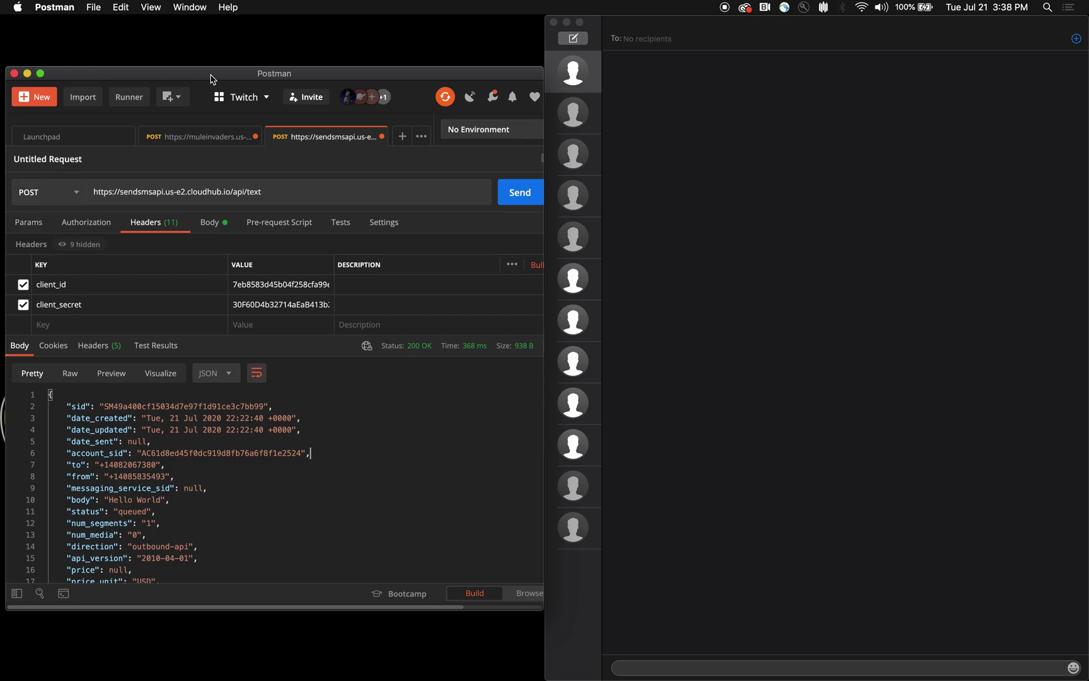
- Review the SMS request's ToPhoneNumber and Message body fields and its client_id and client_secret headers
left_click(224, 228)
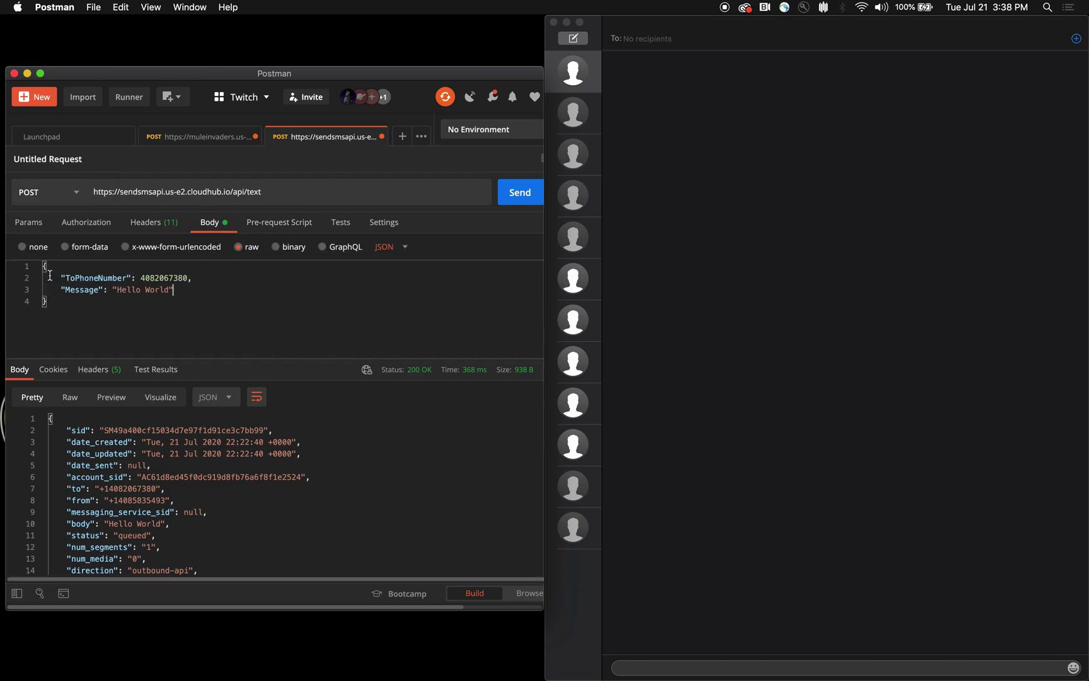
double_click(70, 279)
double_click(86, 291)
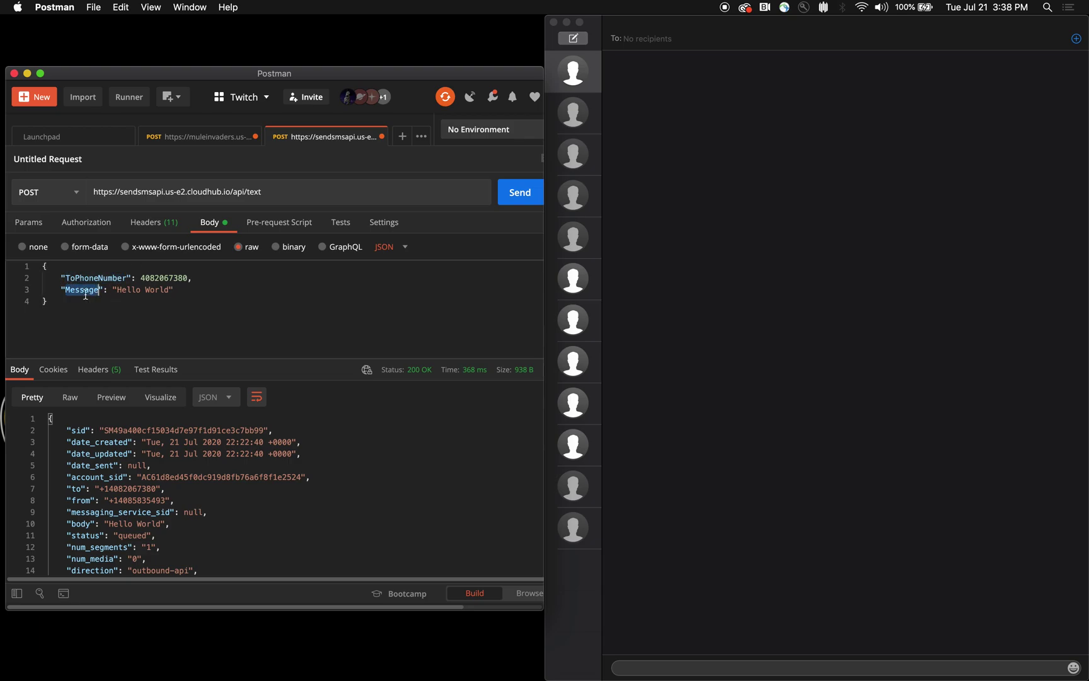
left_click(157, 224)
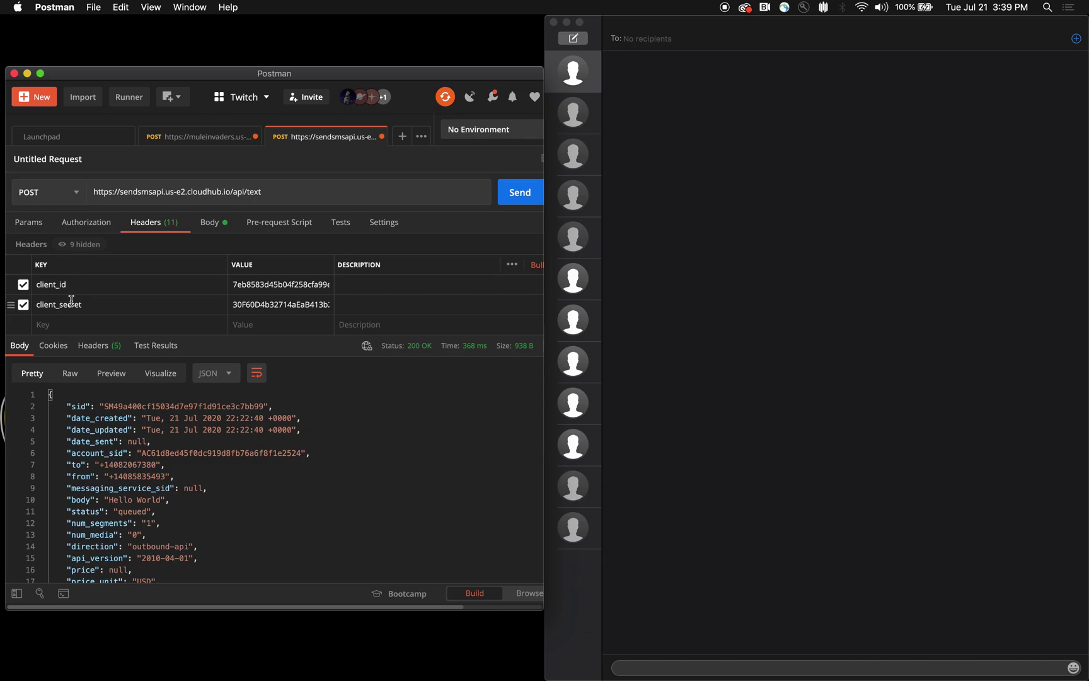
- Send the POST request with the Hello World body and open the received text conversation in Messages
left_click(212, 225)
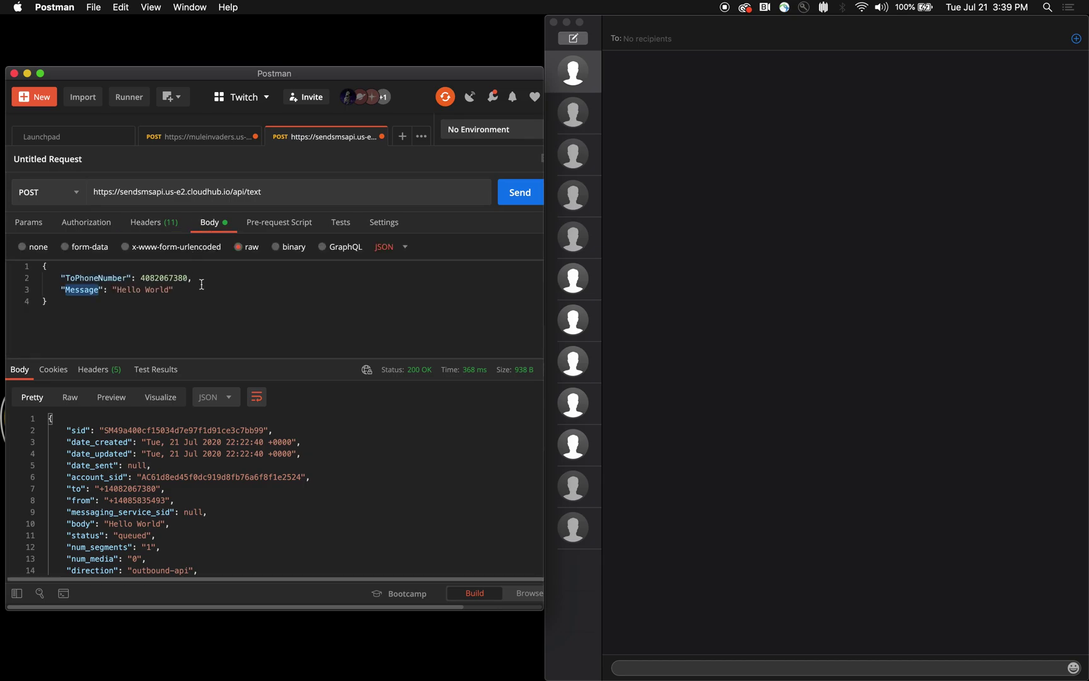
left_click(511, 194)
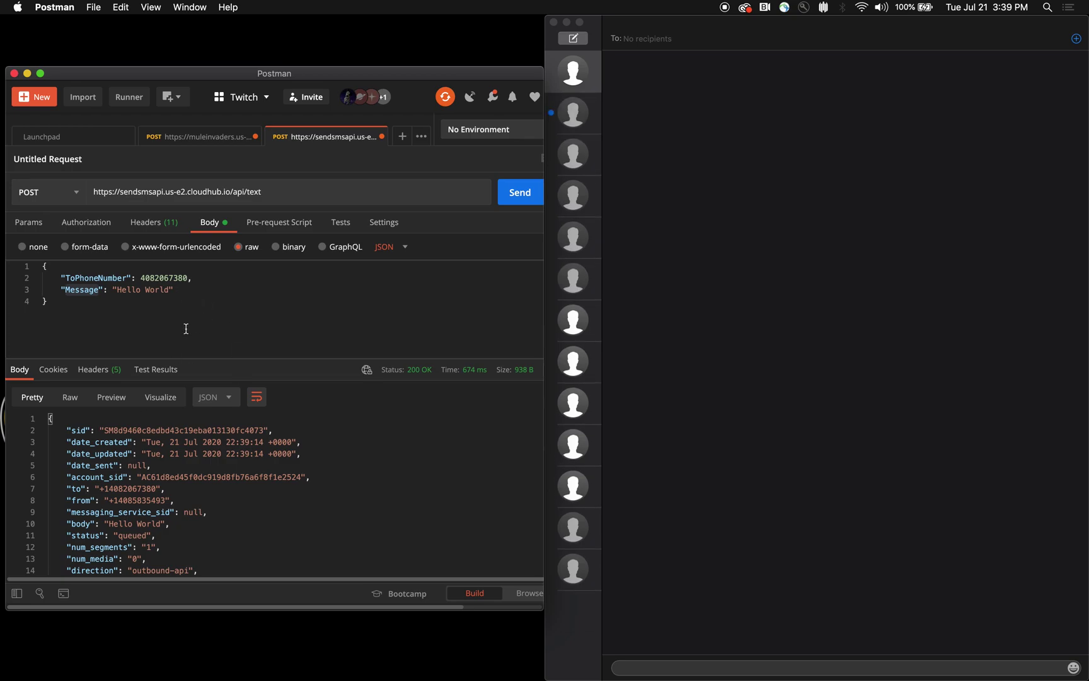
left_click(571, 120)
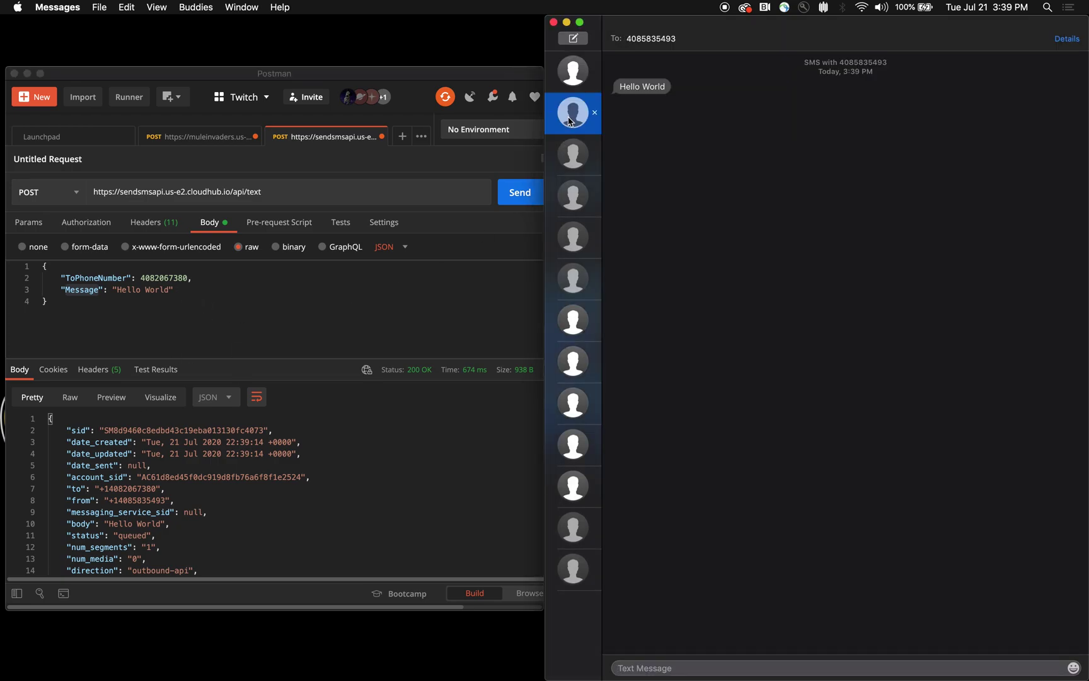
- Return to Postman and send the same Hello World request two more times
left_click(157, 290)
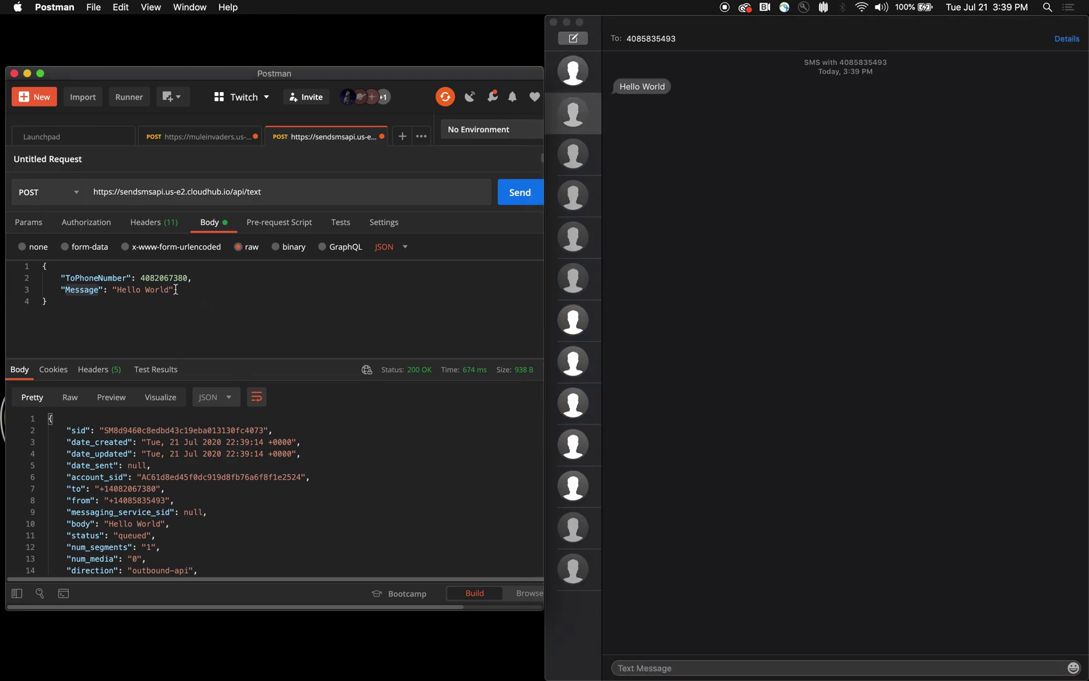
left_click(514, 200)
left_click(513, 203)
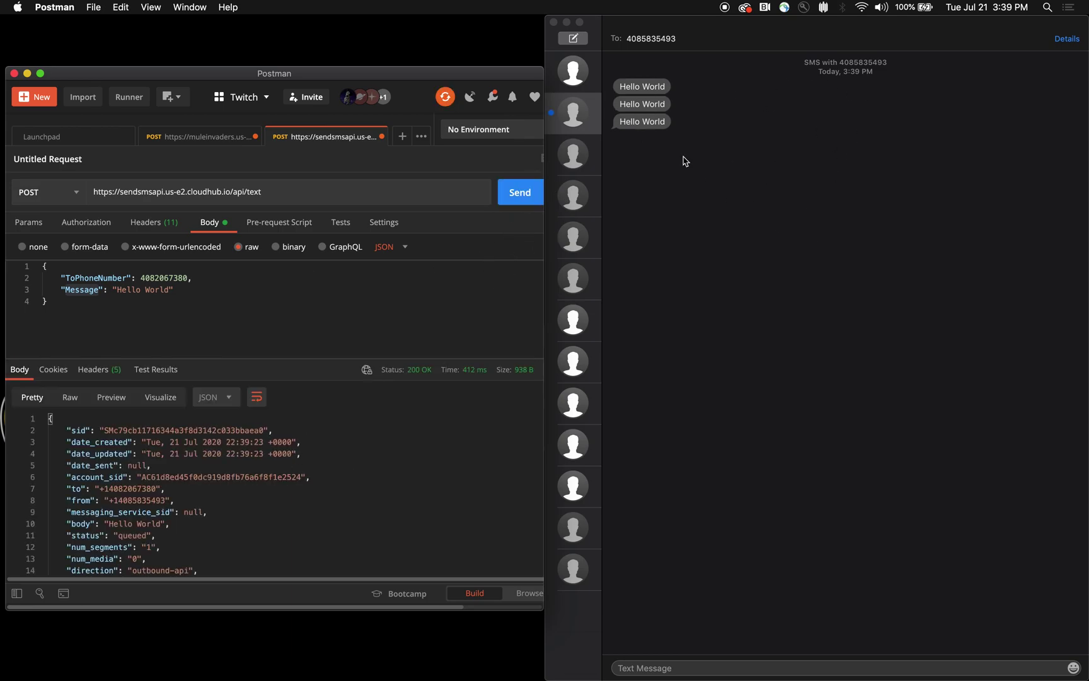
- Exclude the client_secret header from the request and send it again
left_click(153, 225)
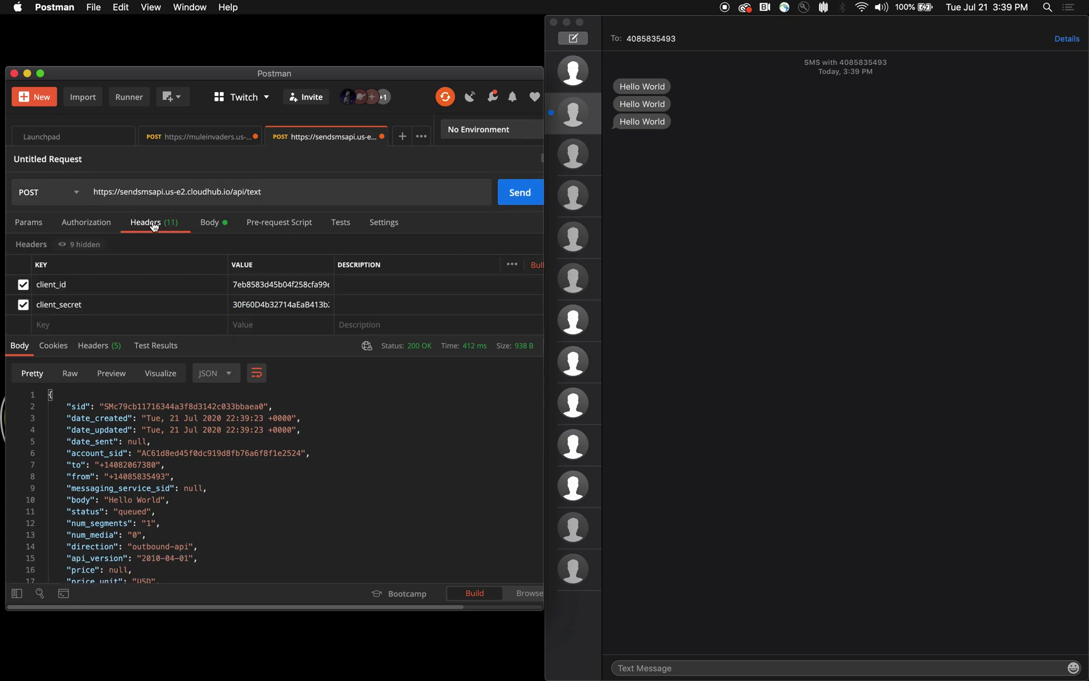
left_click(24, 306)
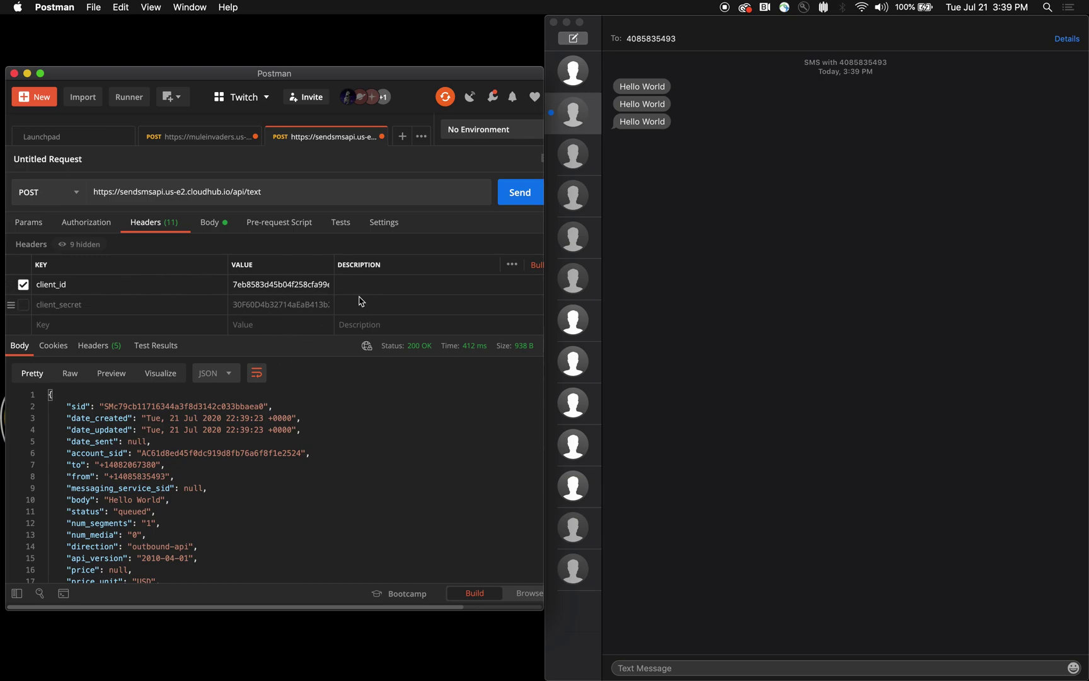
left_click(510, 206)
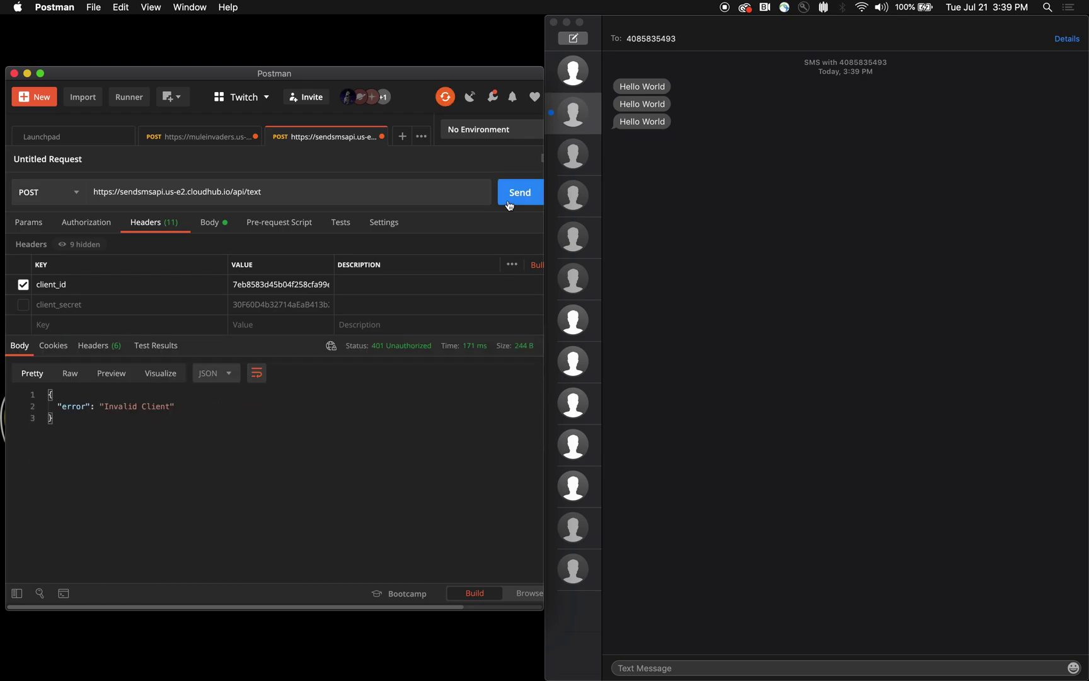
left_click(282, 463)
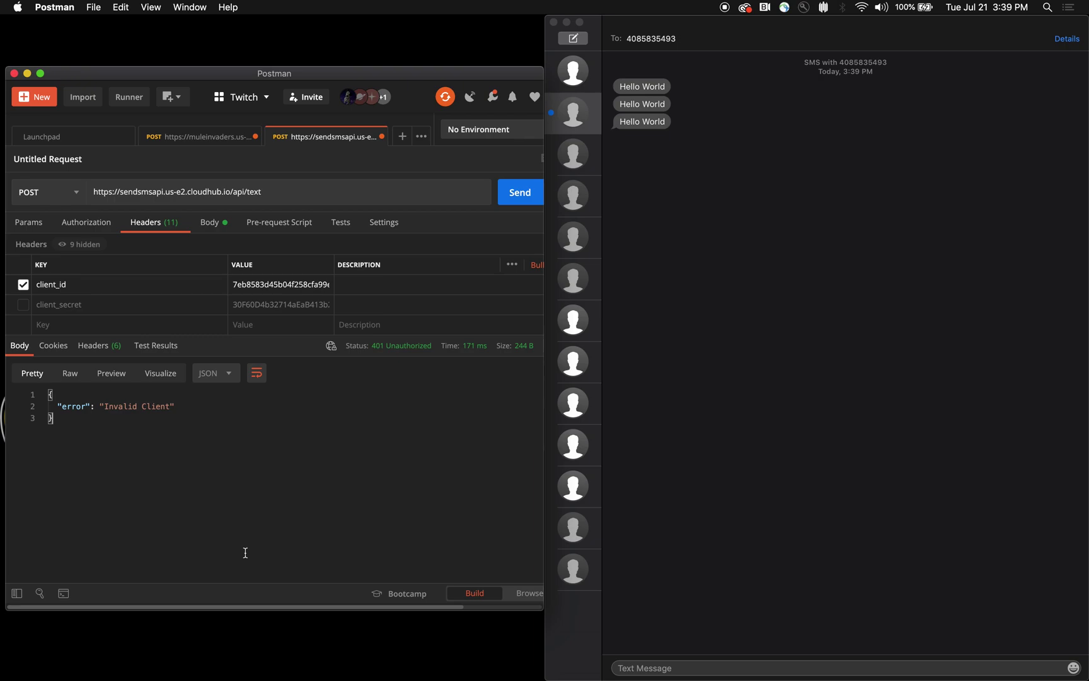
- Switch to API Manager in Chrome and review the SendSMSAPI settings, including the Autodiscovery API ID
scroll(245, 553, "right", 5)
scroll(396, 381, "right", 5)
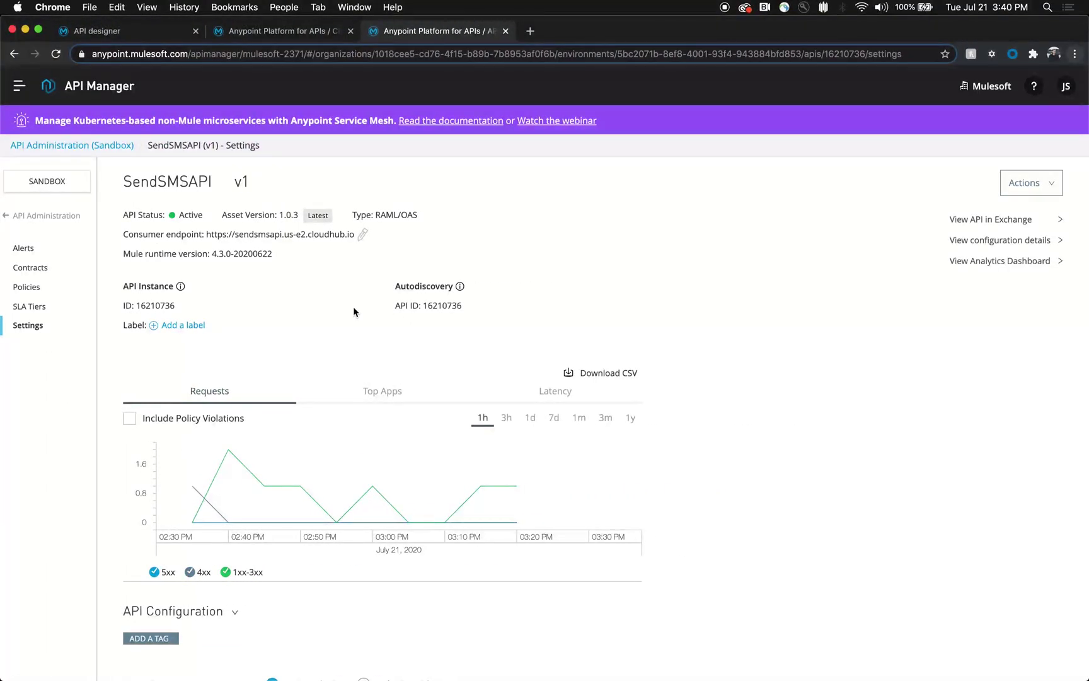
scroll(126, 353, "down", 4)
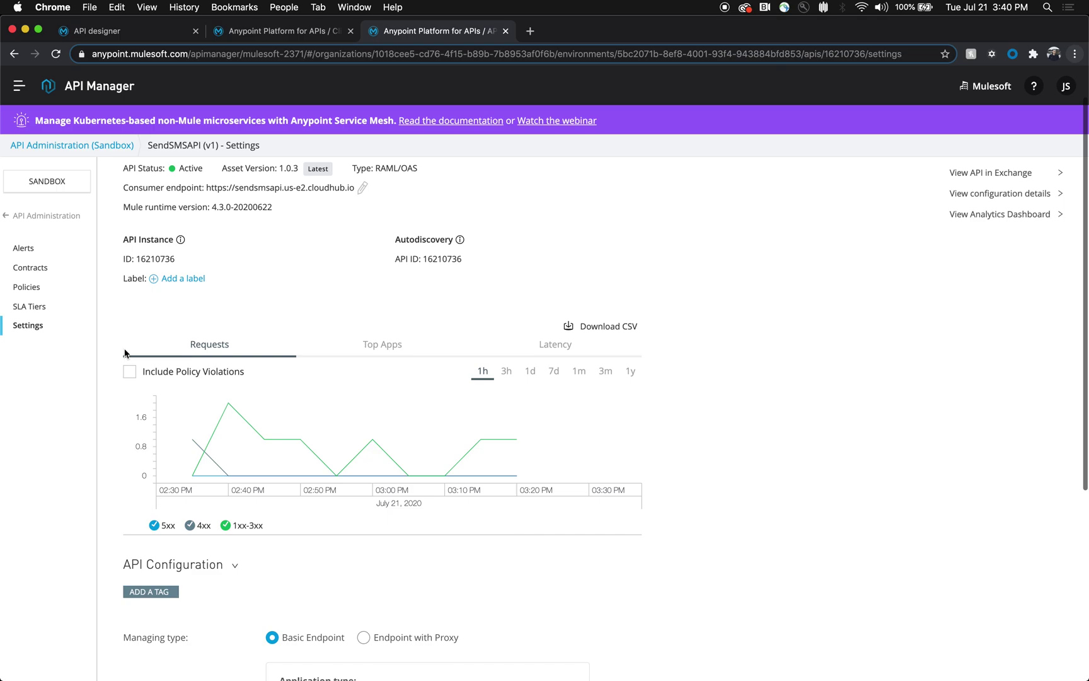
scroll(126, 353, "up", 3)
left_click_drag(397, 276, 471, 297)
left_click(472, 297)
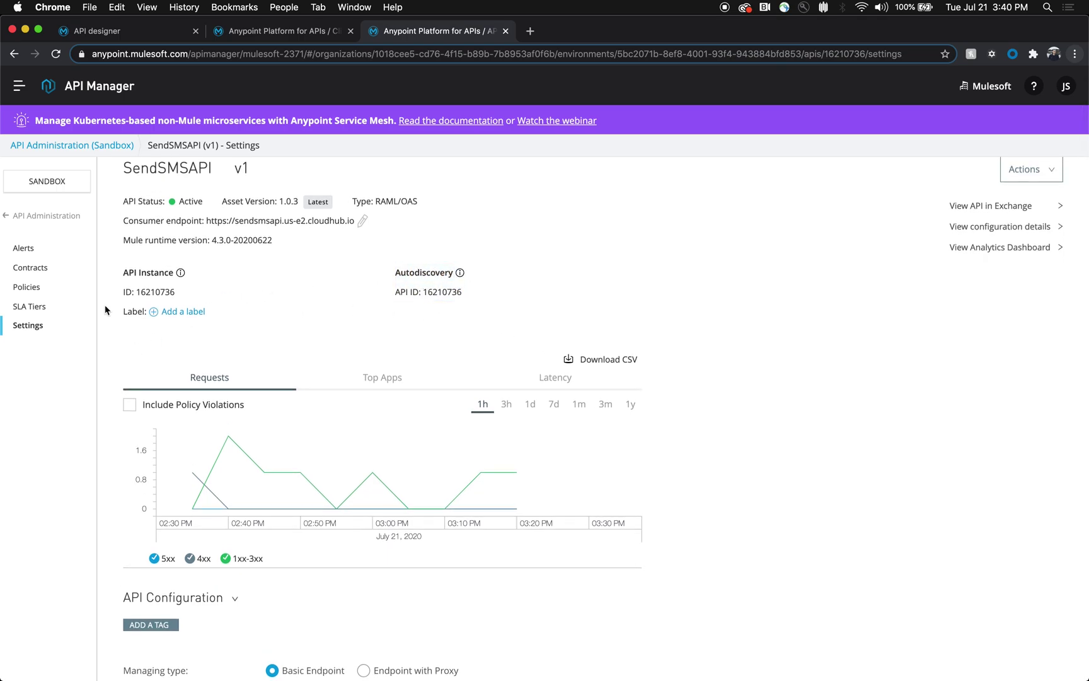
- Open the SendSMSAPI policies and examine the applied Client ID enforcement policy
left_click(48, 294)
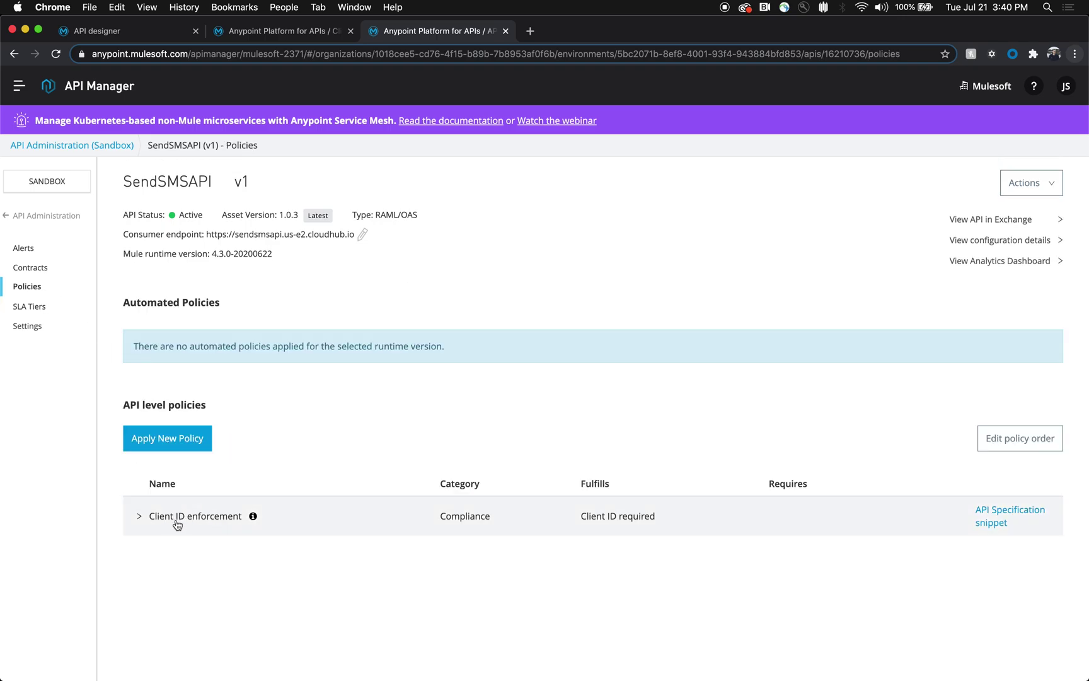
left_click(145, 520)
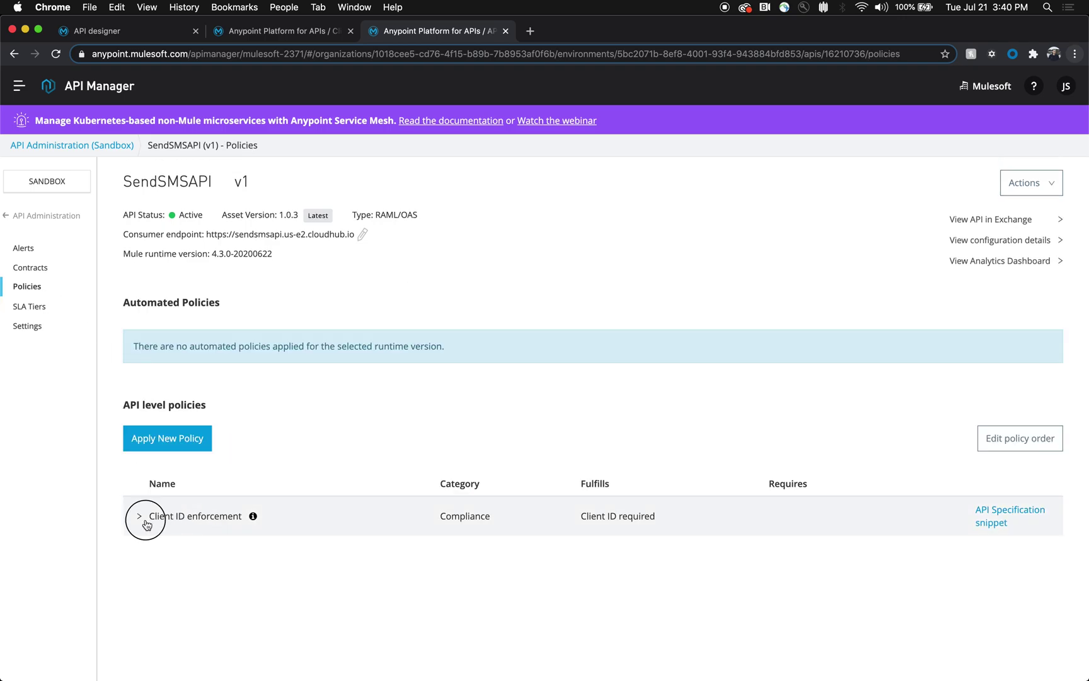
left_click(306, 527)
- Look through the Client ID enforcement versions offered for a new policy, and leave without applying one
left_click(173, 447)
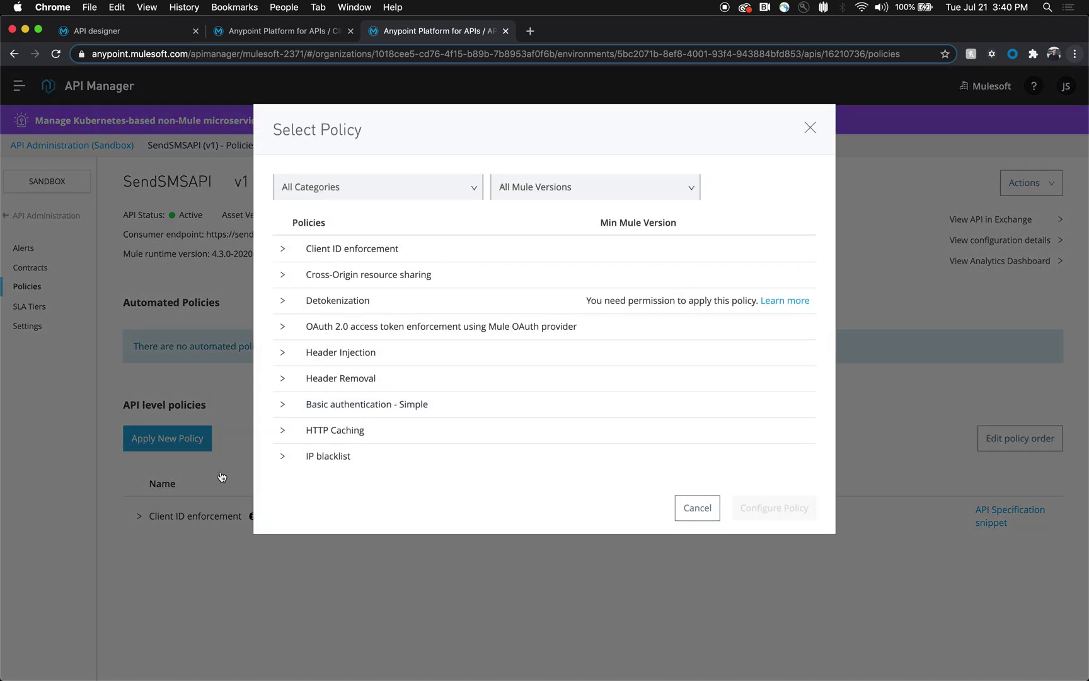
left_click(347, 254)
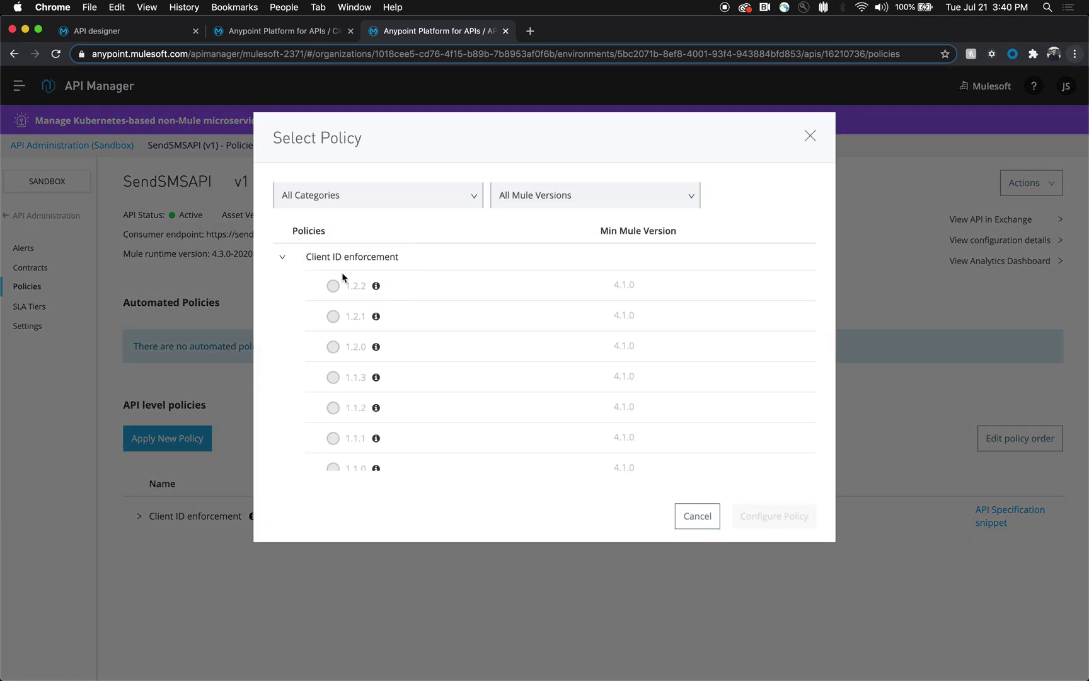
left_click(697, 515)
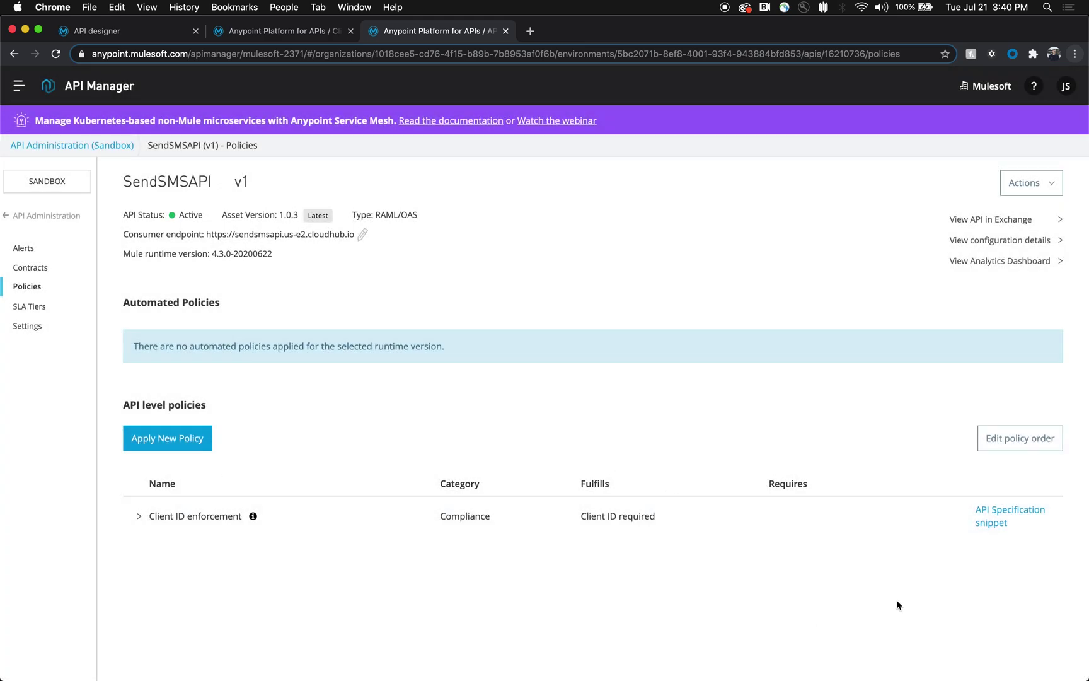
- View the RAML 1.0 specification snippet for Client ID enforcement, highlight its traits block, and close it
left_click(999, 521)
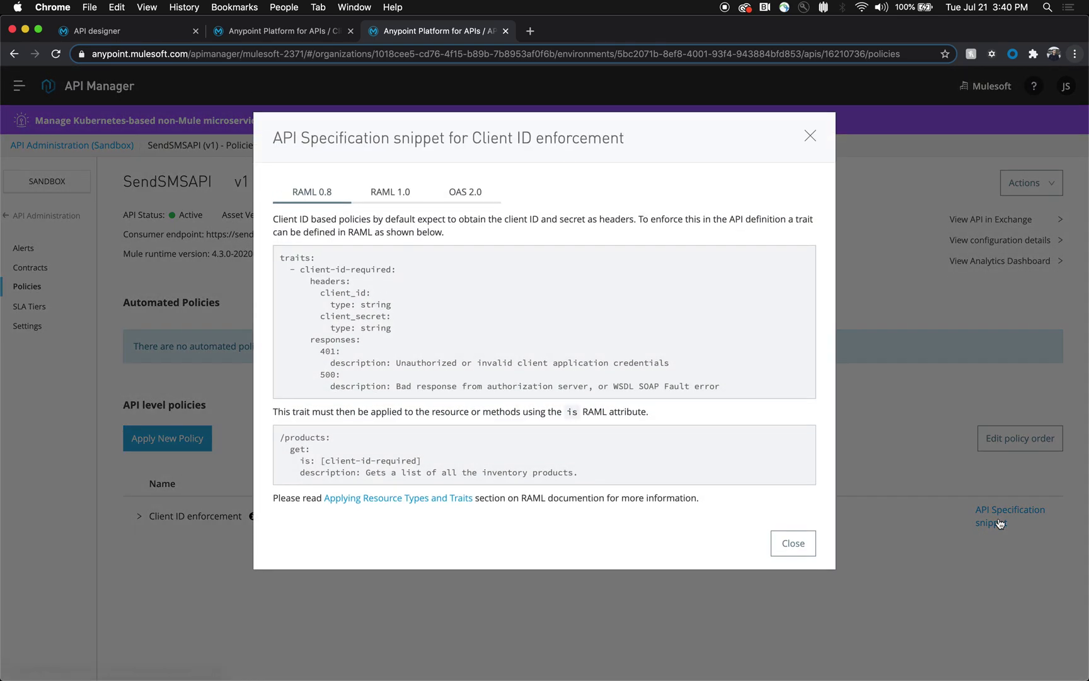
left_click(391, 192)
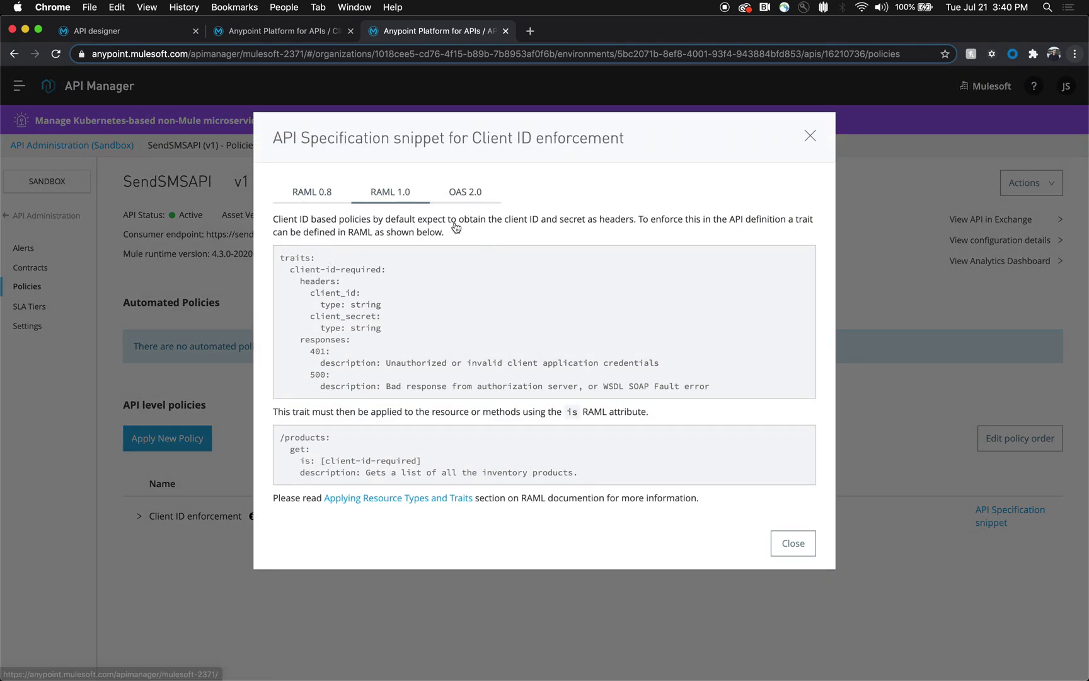
left_click_drag(280, 259, 710, 387)
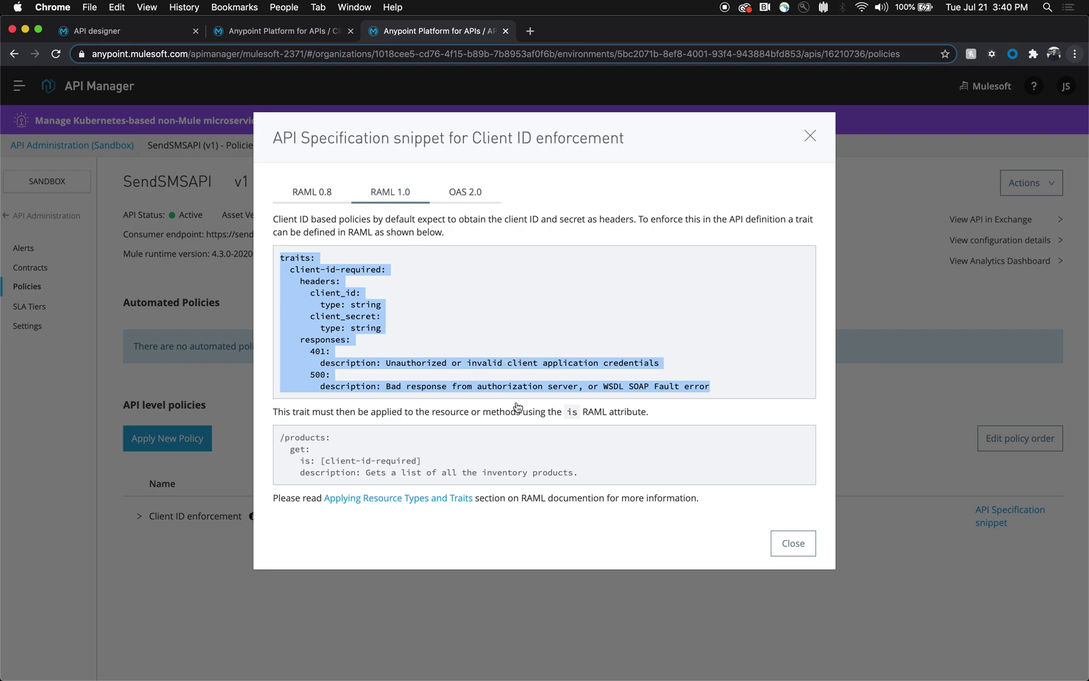
left_click(810, 136)
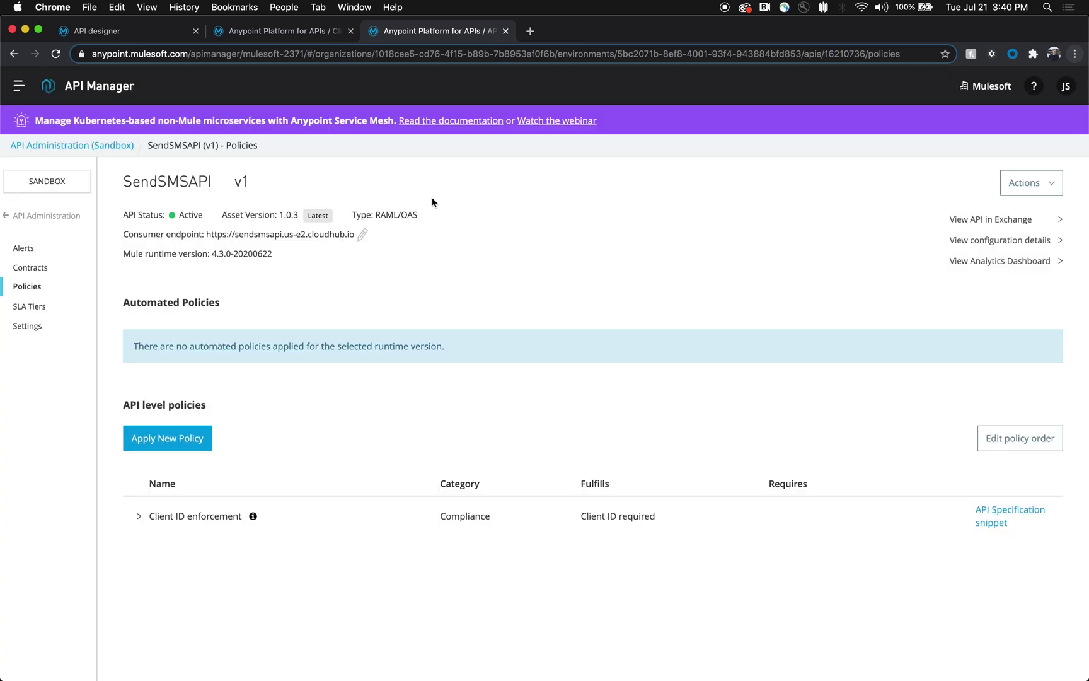
- Open securityScheme.raml in the API designer and review its complete security scheme definition
left_click(115, 35)
left_click(90, 318)
left_click(575, 144)
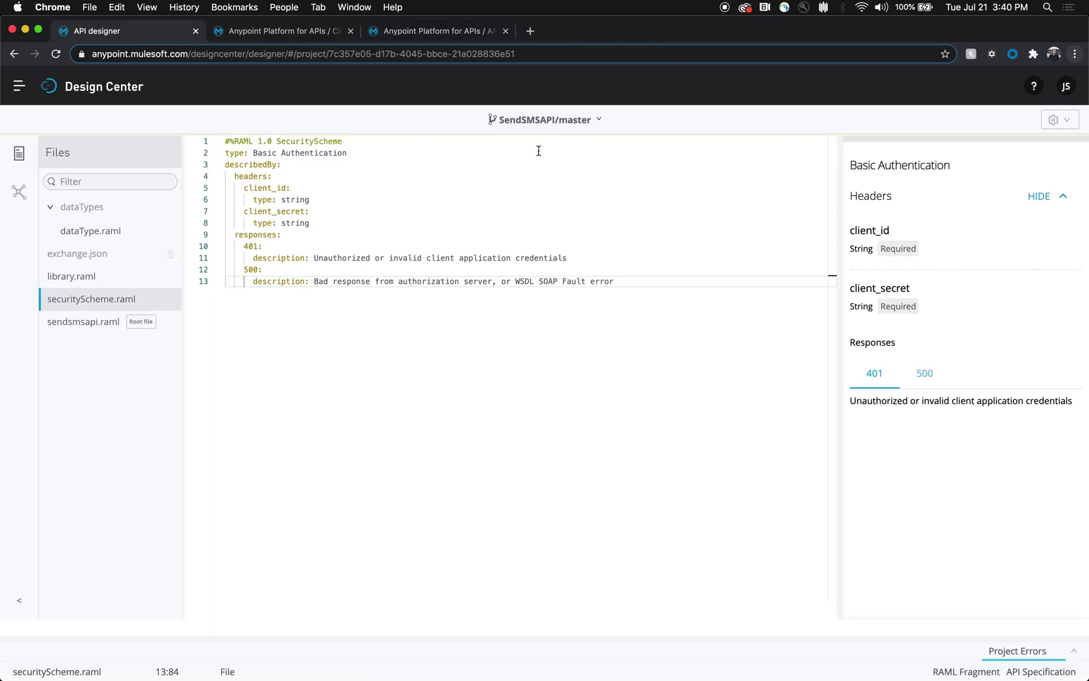
left_click_drag(226, 140, 637, 284)
left_click(628, 281)
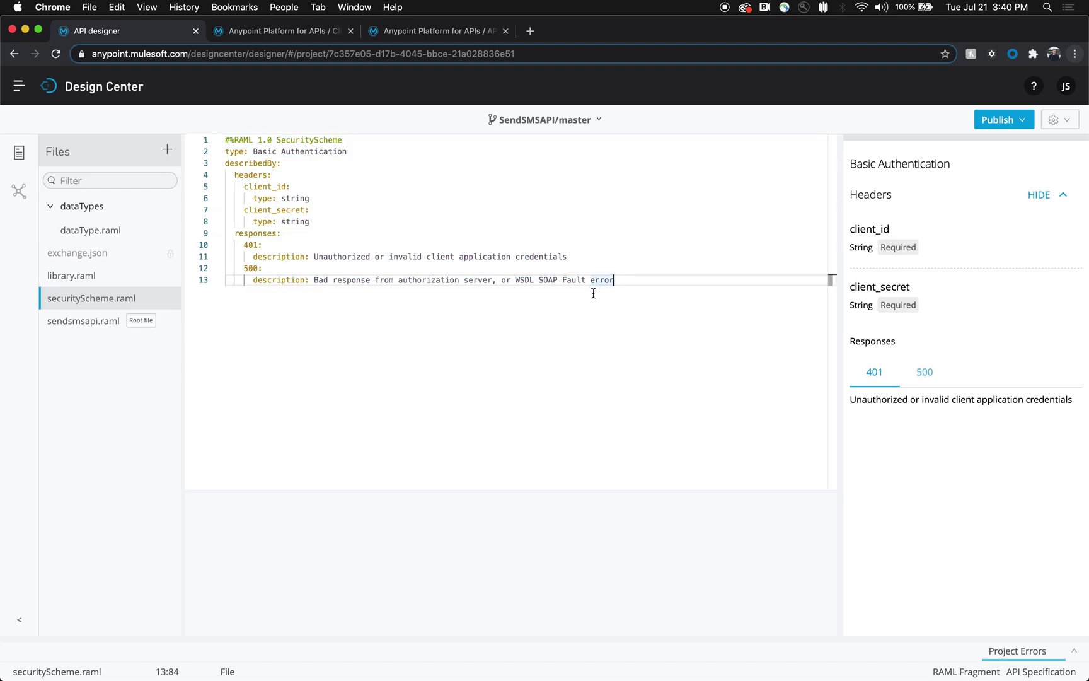
- Inspect the client_id and client_secret headers in the Basic Authentication preview and show the publishing options
left_click_drag(852, 229, 934, 287)
left_click(917, 265)
mouse_move(899, 302)
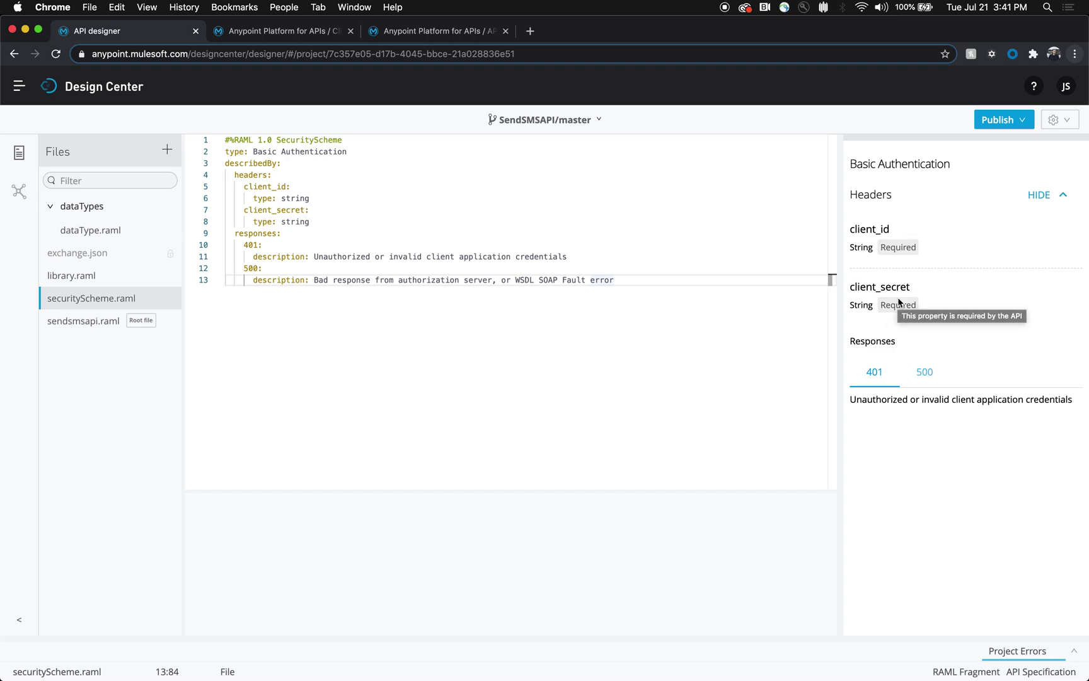
left_click(1011, 122)
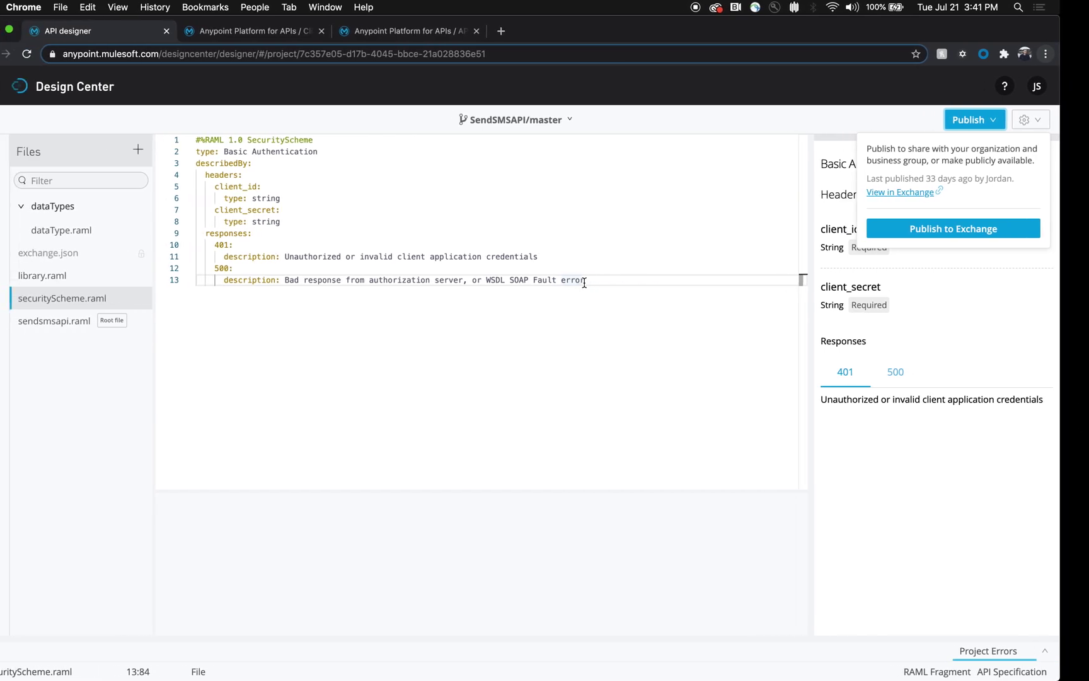
- Switch to Anypoint Studio and check the API Id in the sendsmsapi project's API Autodiscovery configuration, leaving it unedited
key("ctrl+Up")
left_click(380, 341)
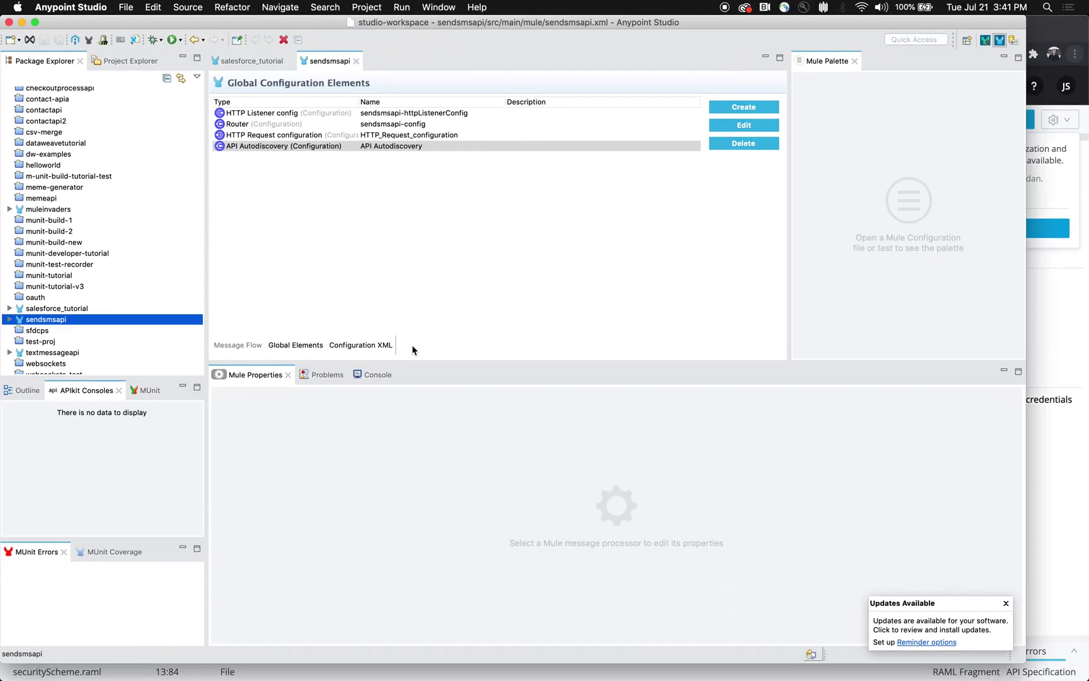
left_click(380, 184)
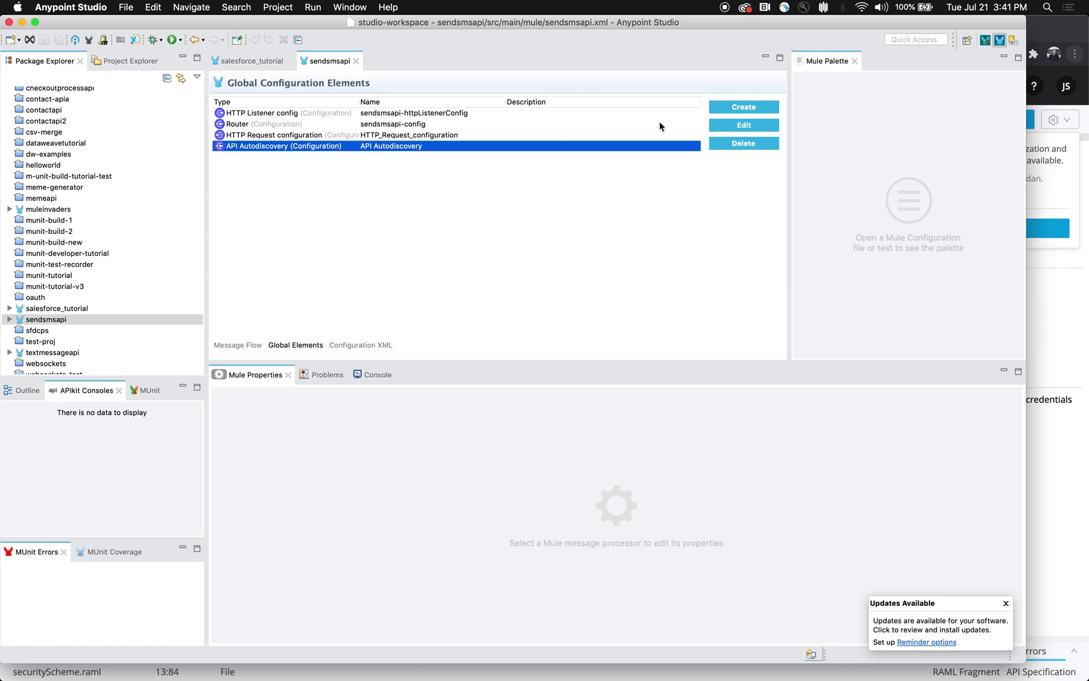
double_click(302, 150)
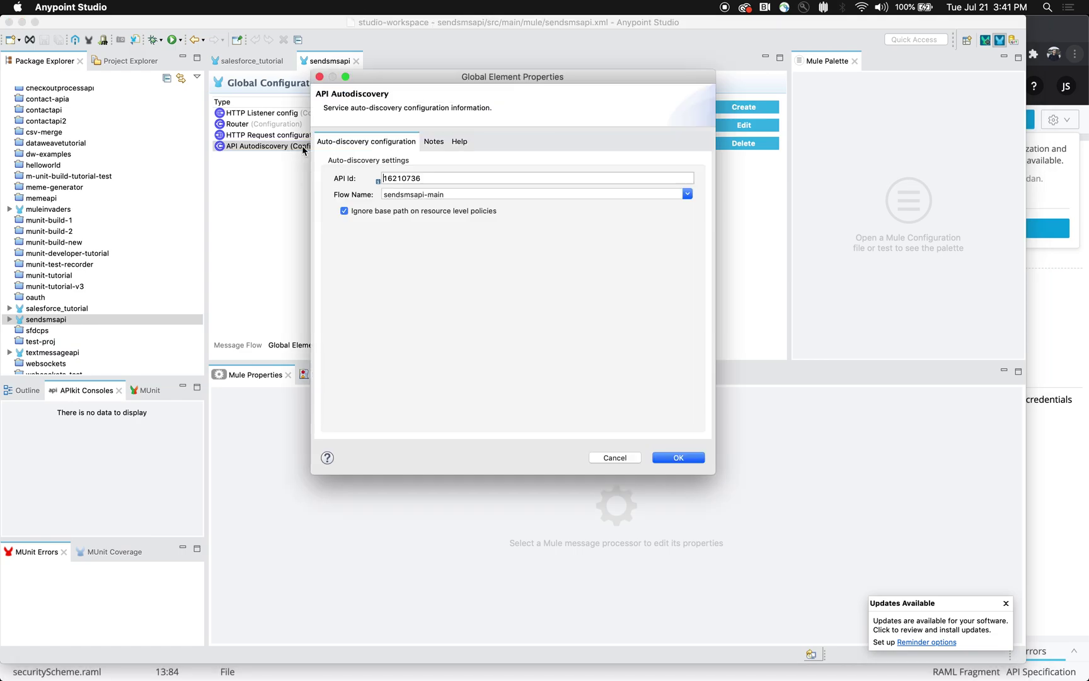
left_click_drag(380, 179, 460, 180)
left_click(609, 459)
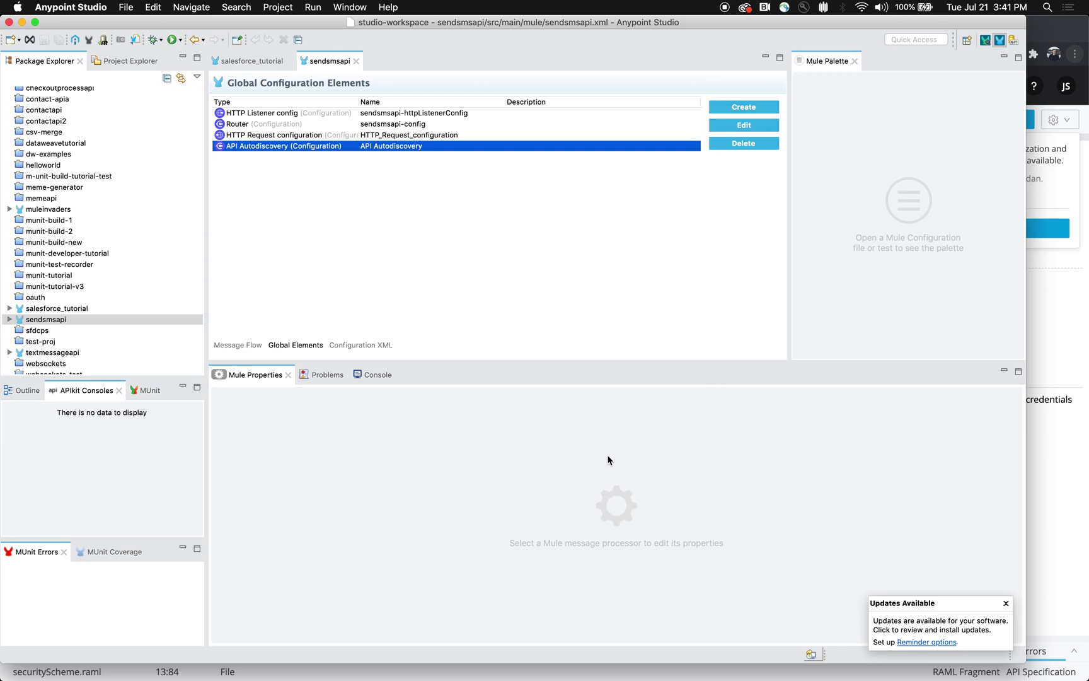
- Open the sendsmsapi project's CloudHub deployment settings in a narrowed window and view the application properties
left_click(123, 320)
right_click(123, 321)
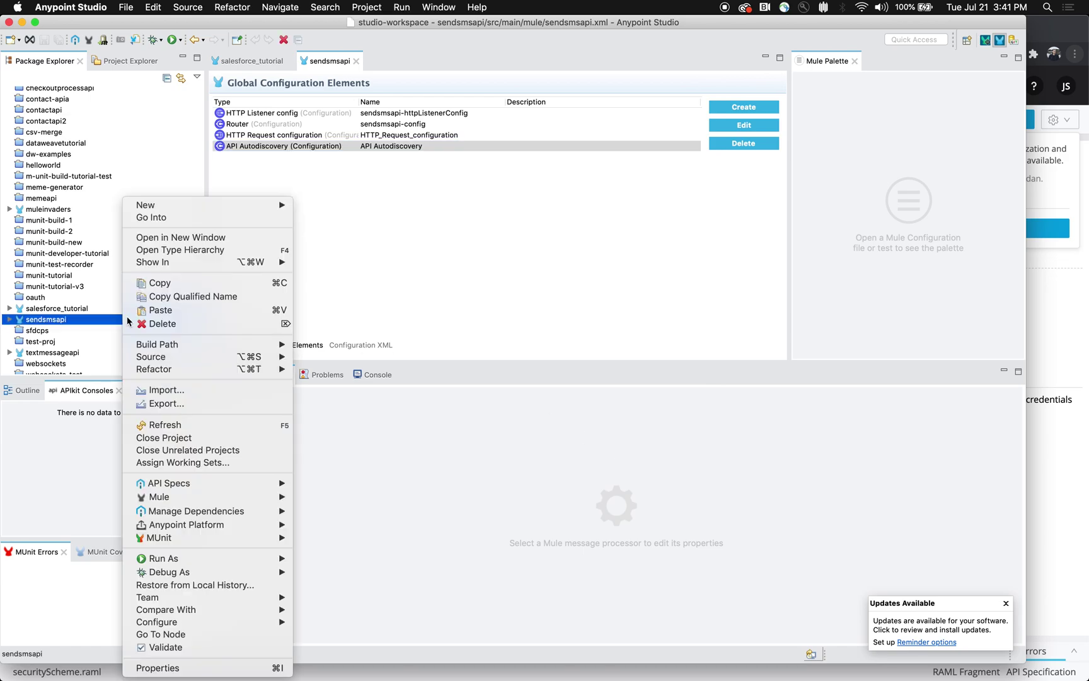
mouse_move(253, 525)
left_click(346, 549)
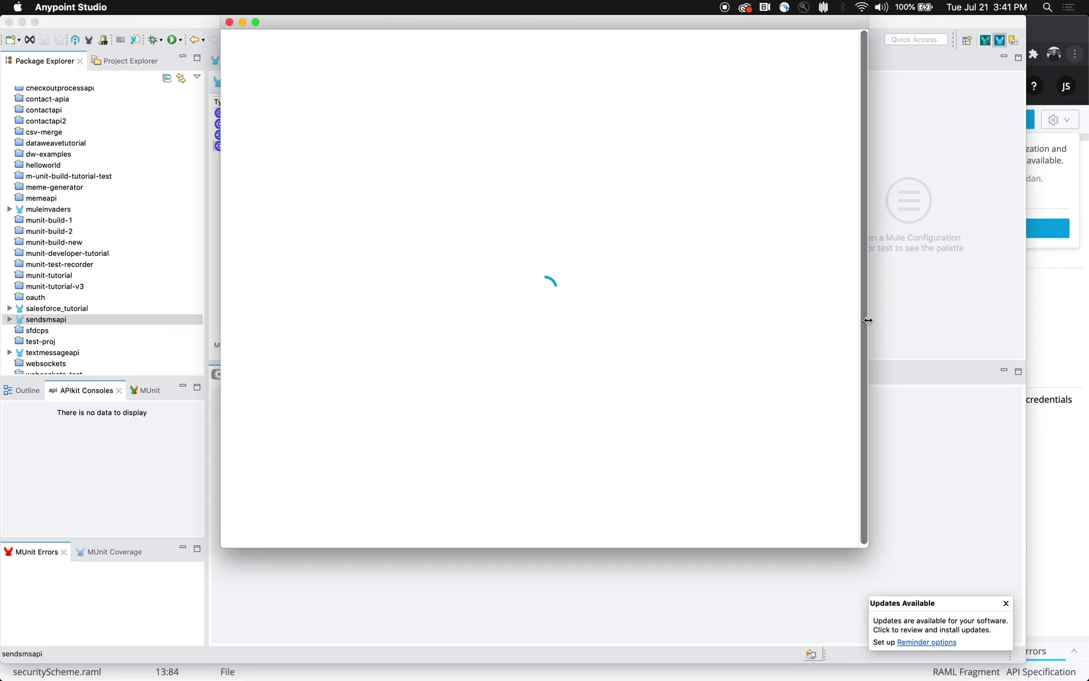
left_click_drag(868, 320, 559, 320)
left_click(498, 313)
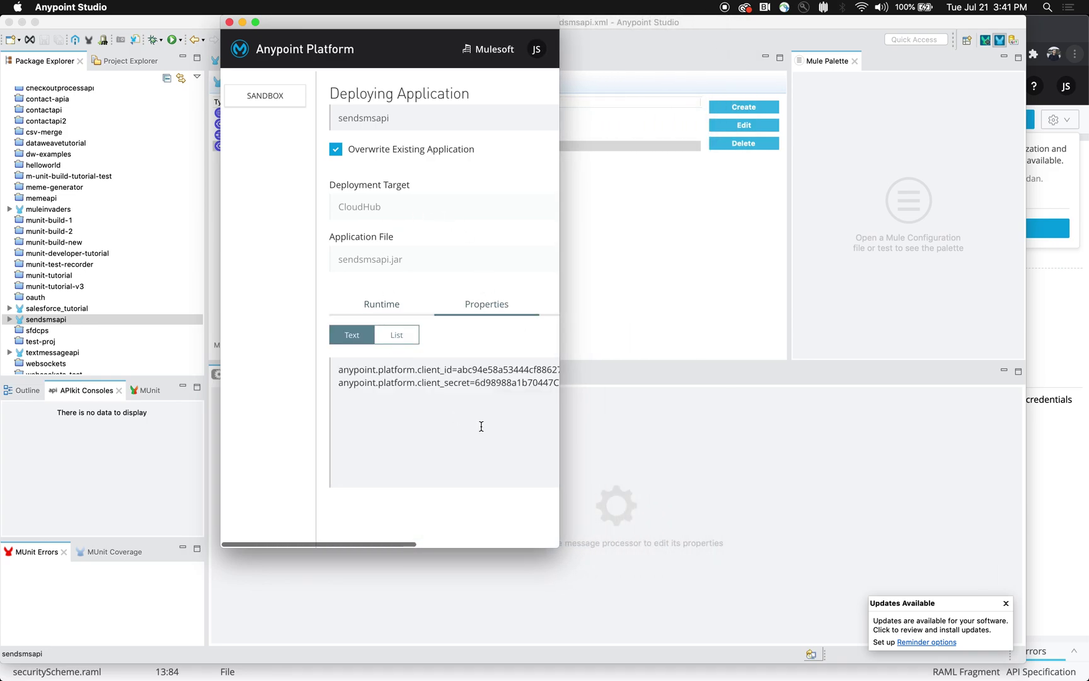
- Show the deployment's application properties as a list and widen the window to reveal their value column
left_click(399, 335)
scroll(385, 390, "right", 3)
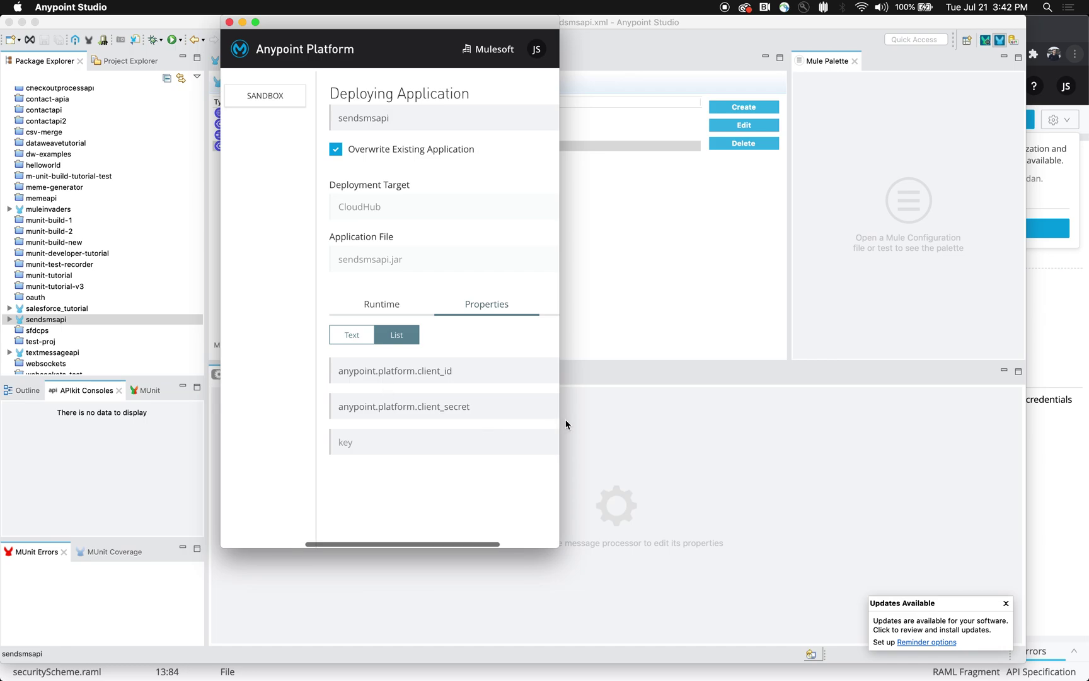
left_click_drag(634, 419, 662, 420)
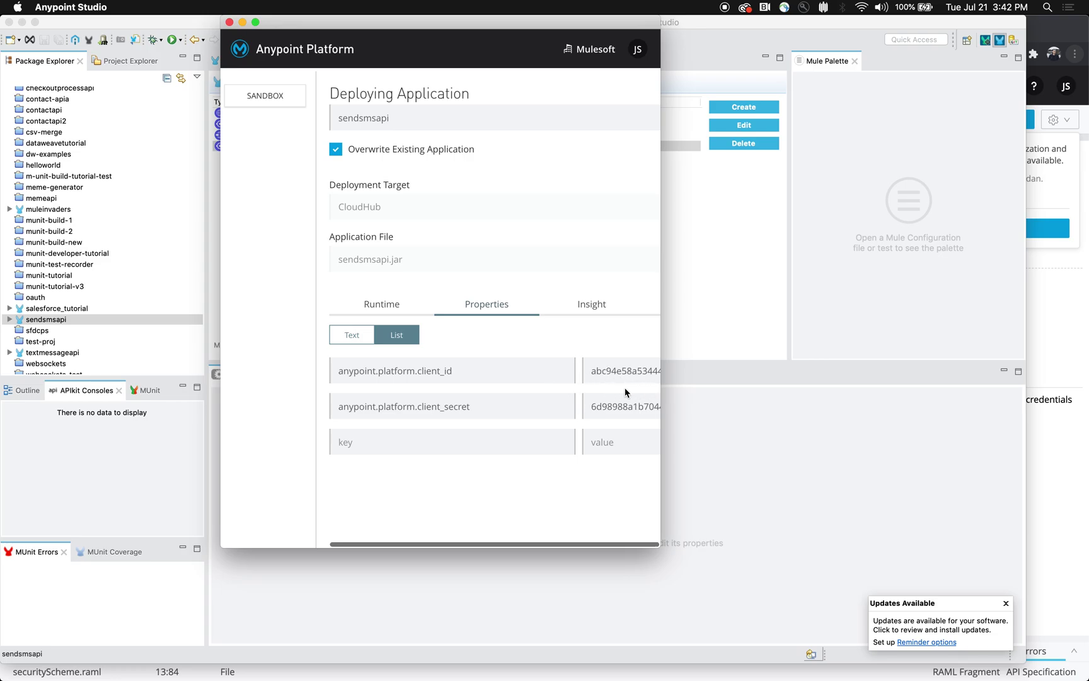
- Switch to Chrome and open the Production environment's client credentials in Access Management
key("ctrl+Up")
left_click(754, 297)
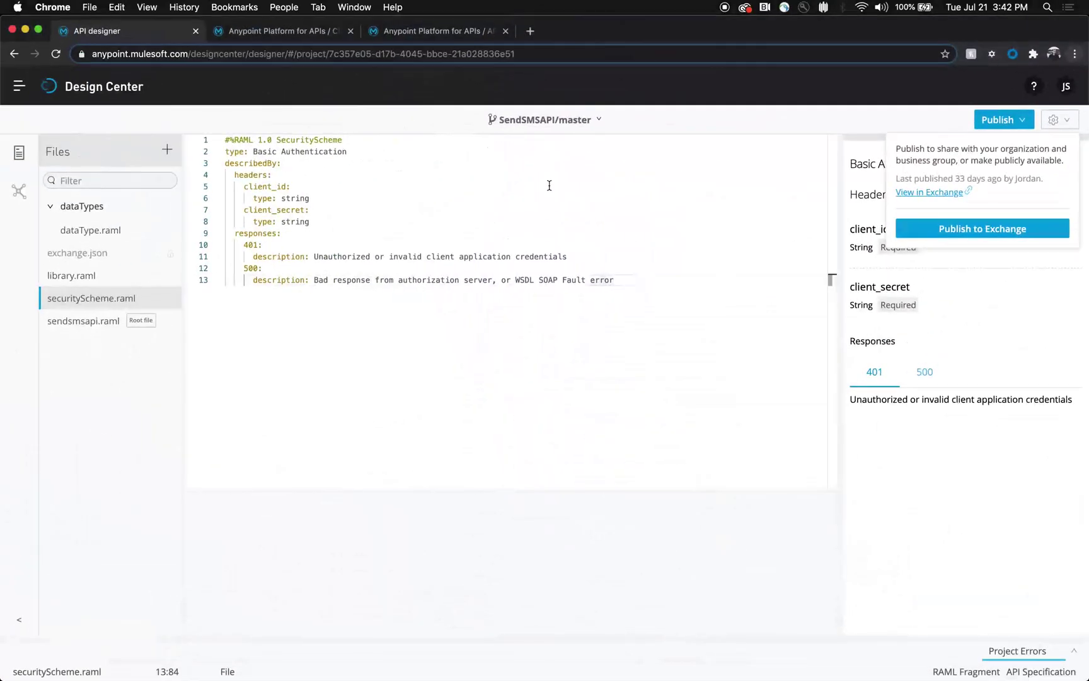
left_click(399, 34)
left_click(19, 94)
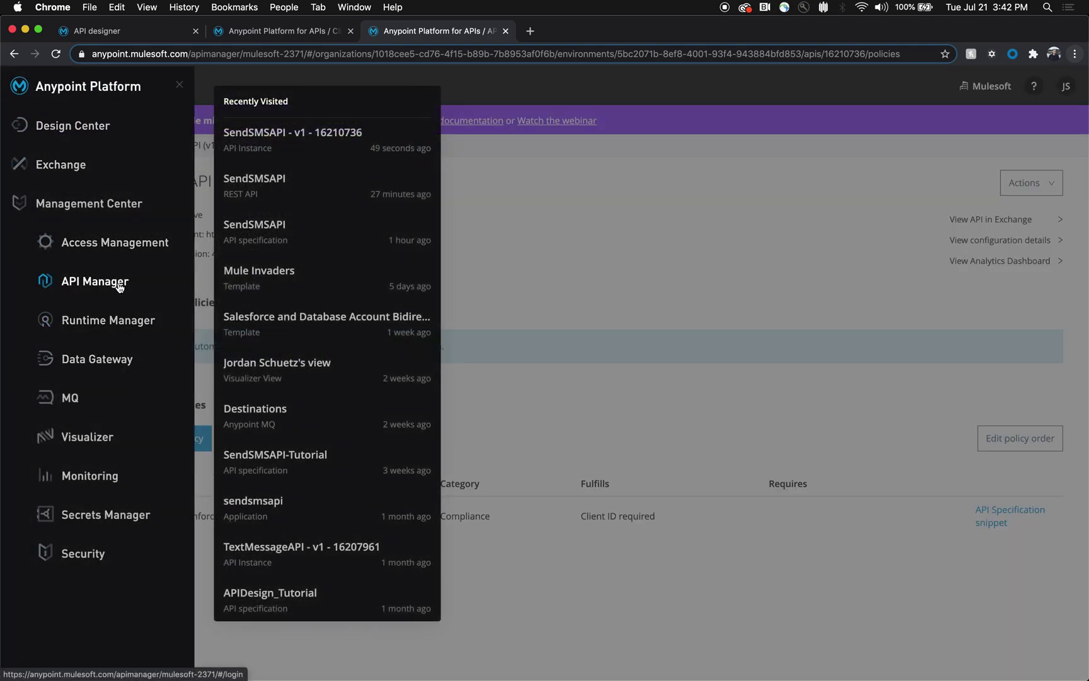
left_click(110, 245)
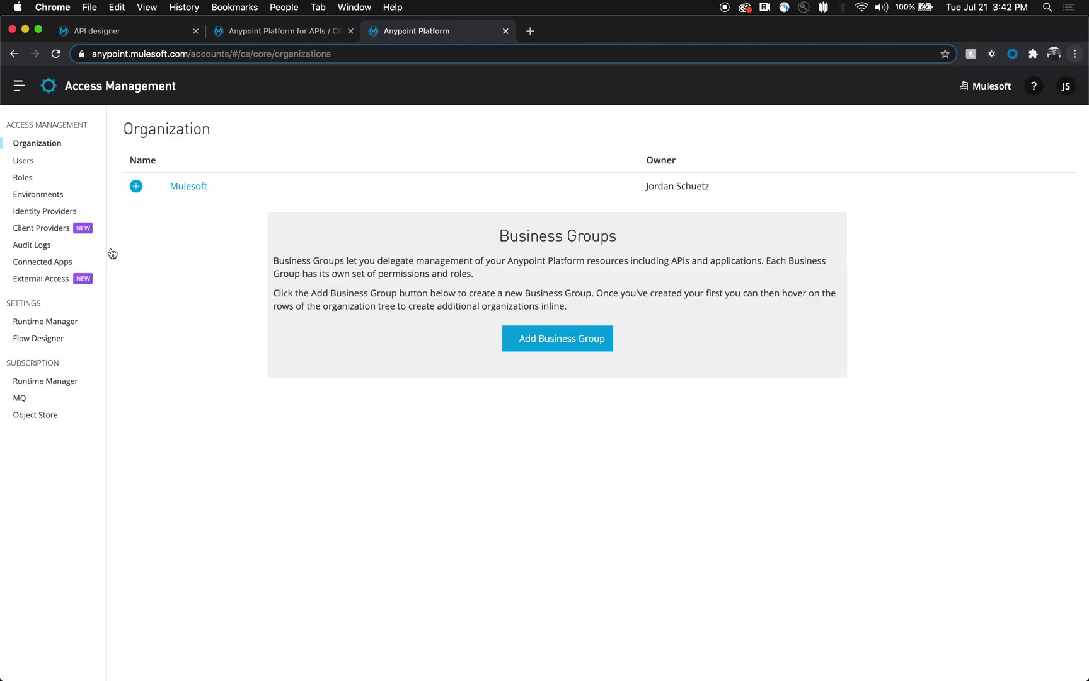
left_click(57, 198)
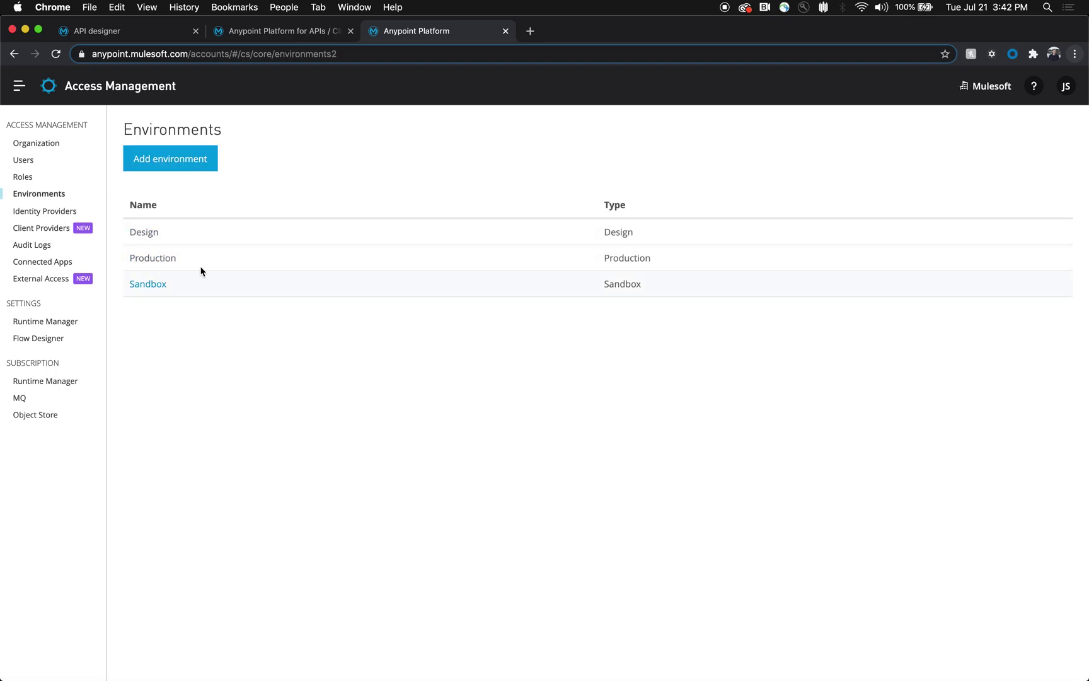
left_click(163, 264)
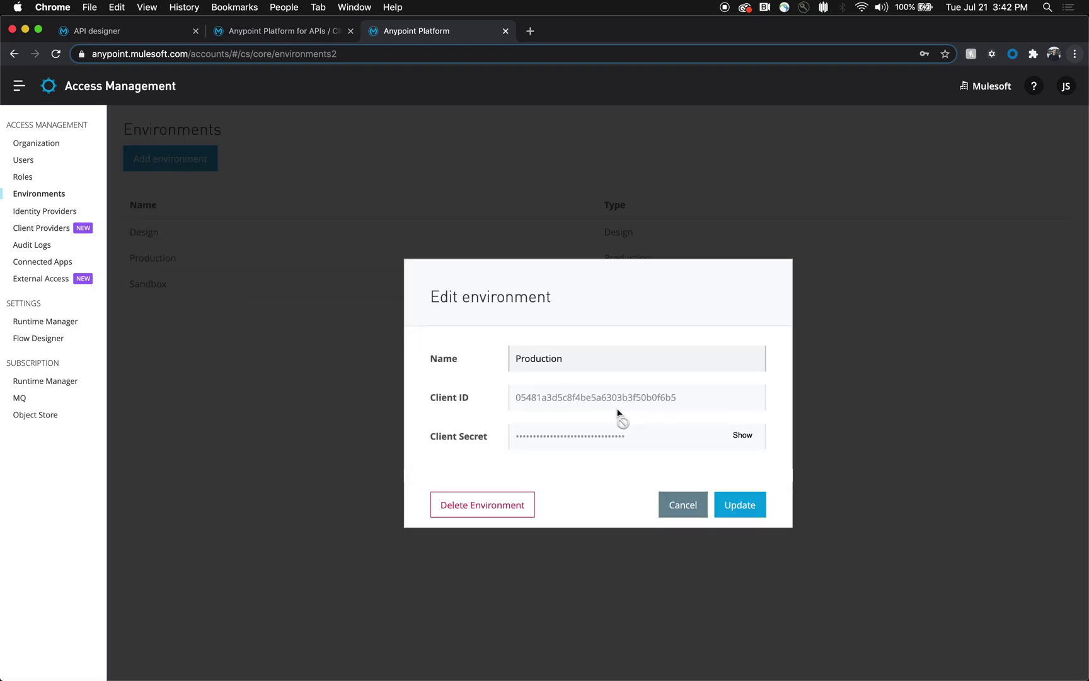
- Switch to Anypoint Studio and launch Deploy to CloudHub for the sendsmsapi project
key("super+ctrl+f")
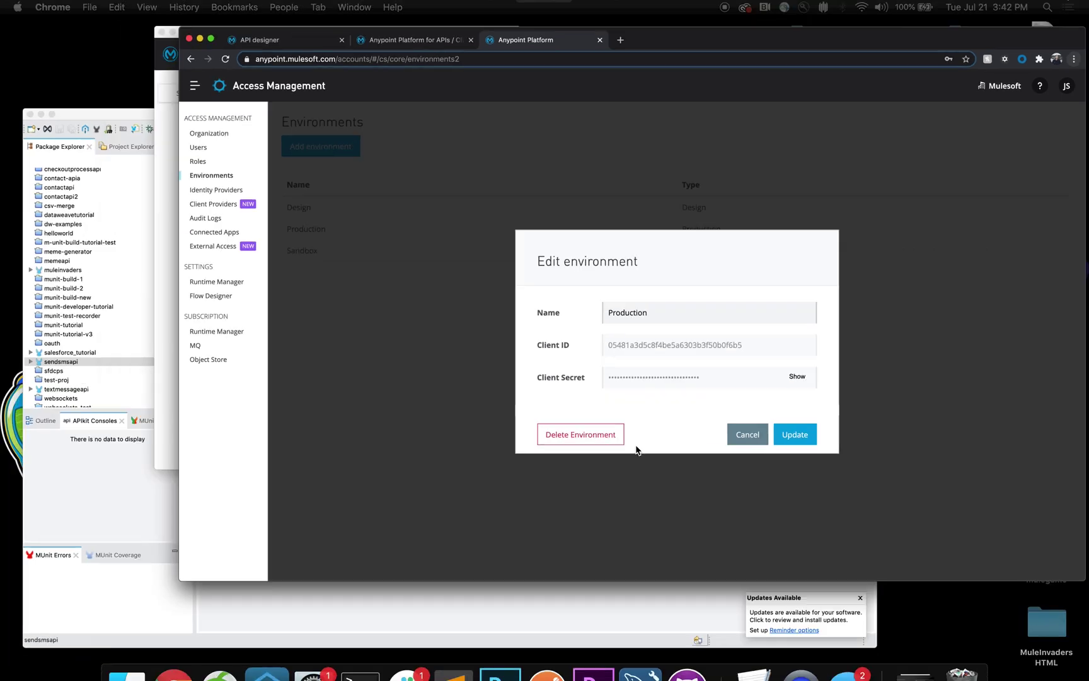
key("ctrl+Up")
left_click(253, 469)
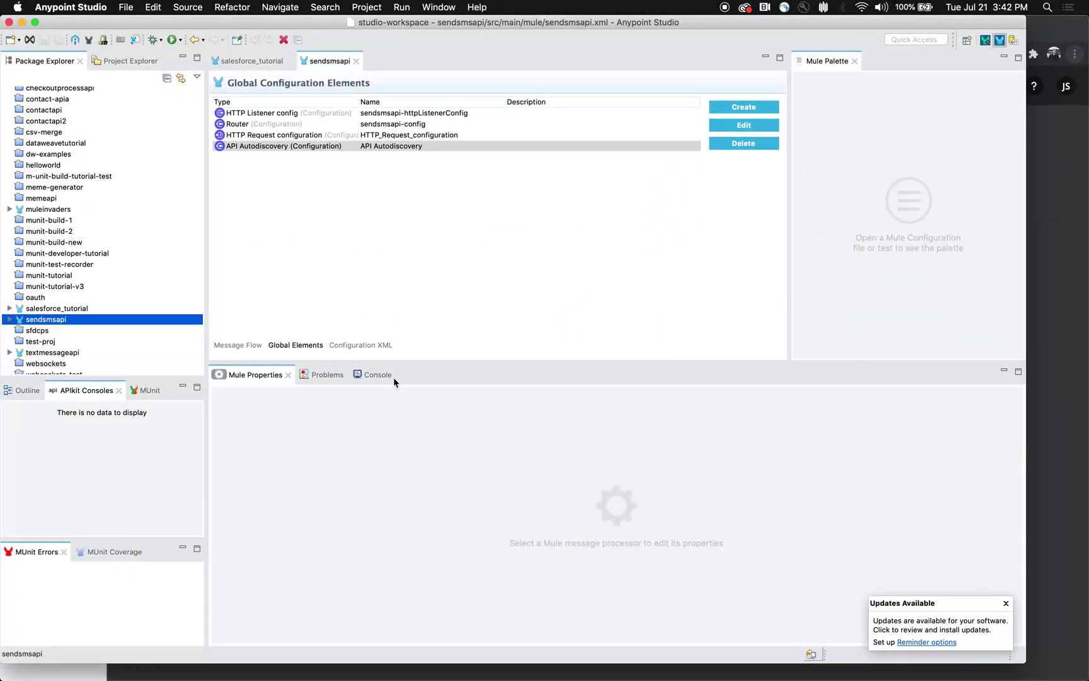
right_click(117, 320)
mouse_move(212, 529)
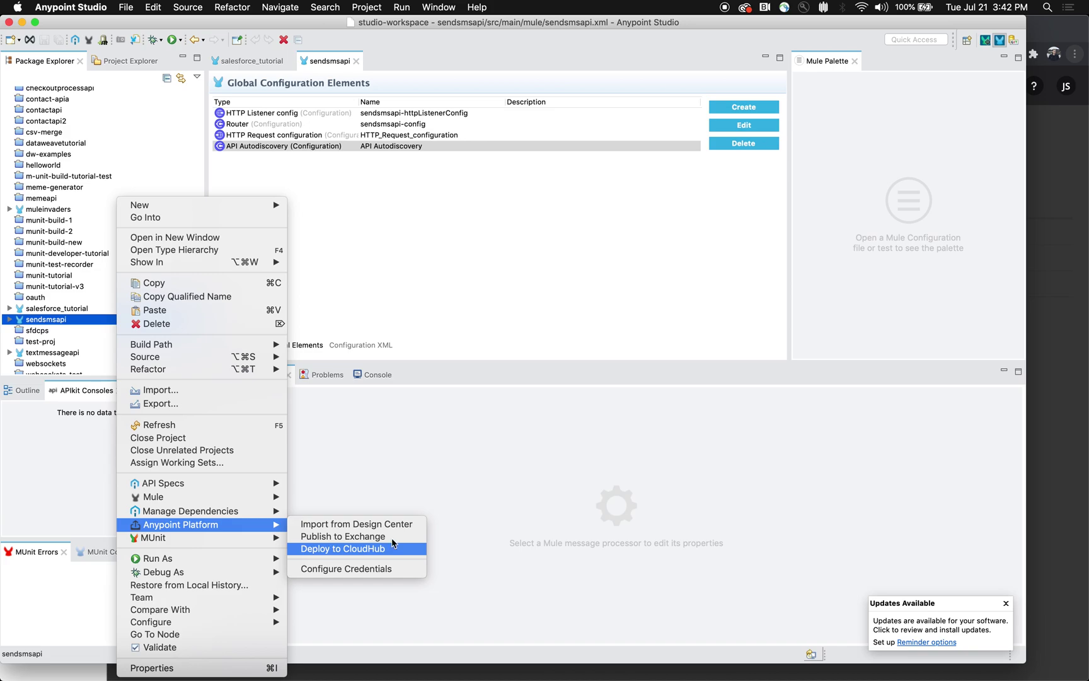
left_click(357, 549)
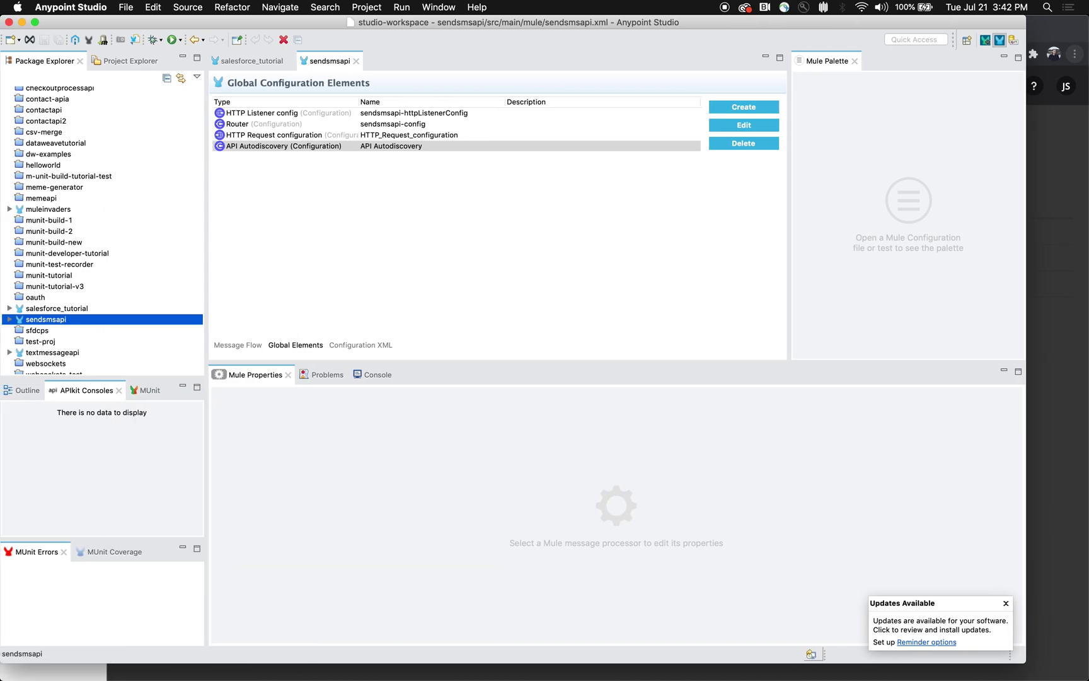
- Return to Chrome and open the SendSMSAPI REST API asset in Exchange
left_click(1083, 211)
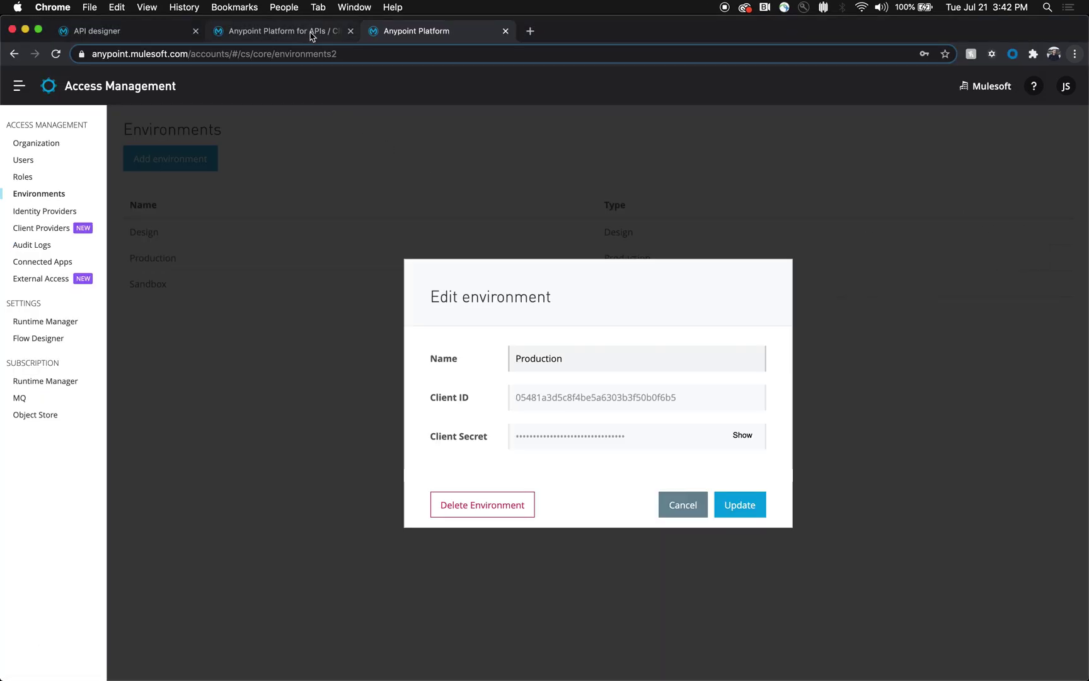
left_click(284, 30)
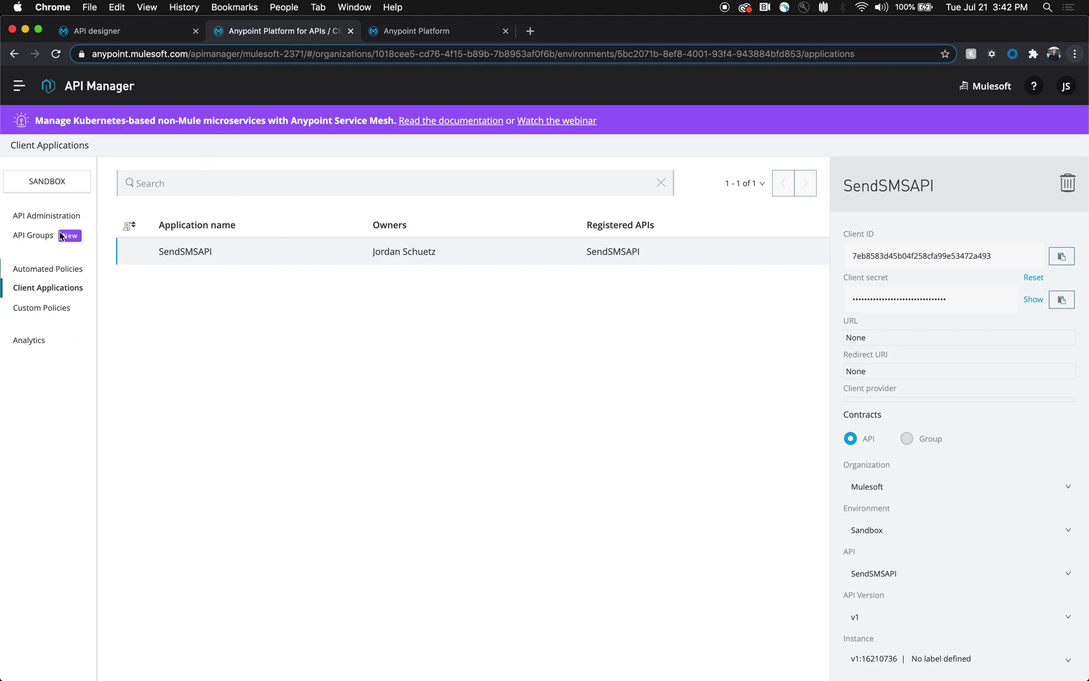
left_click(19, 86)
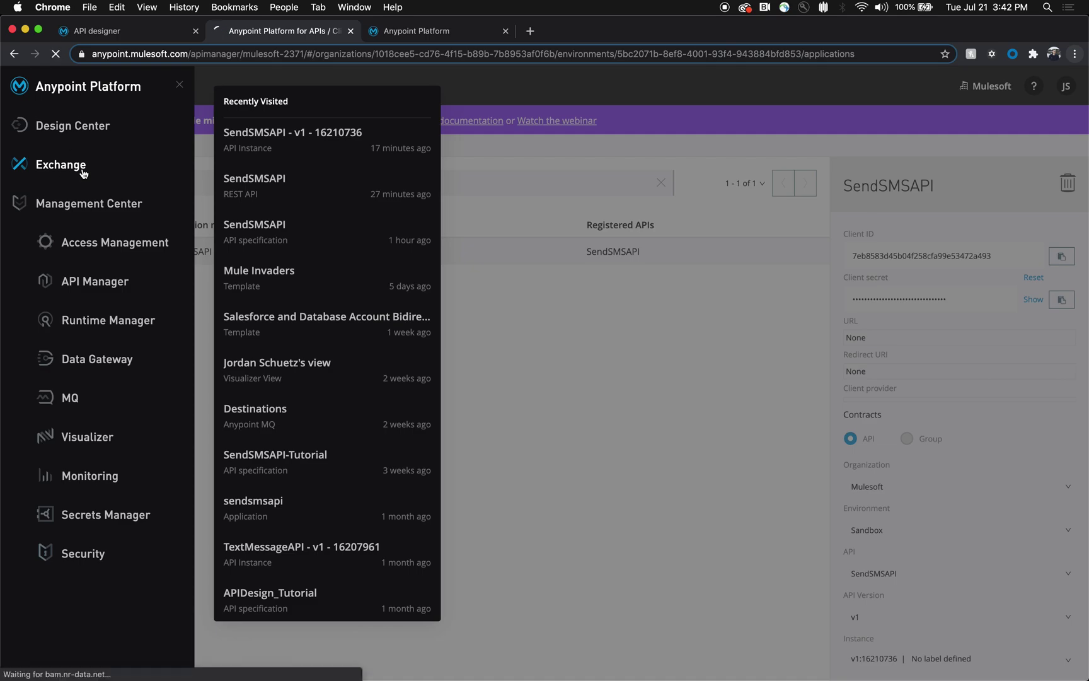
left_click(60, 165)
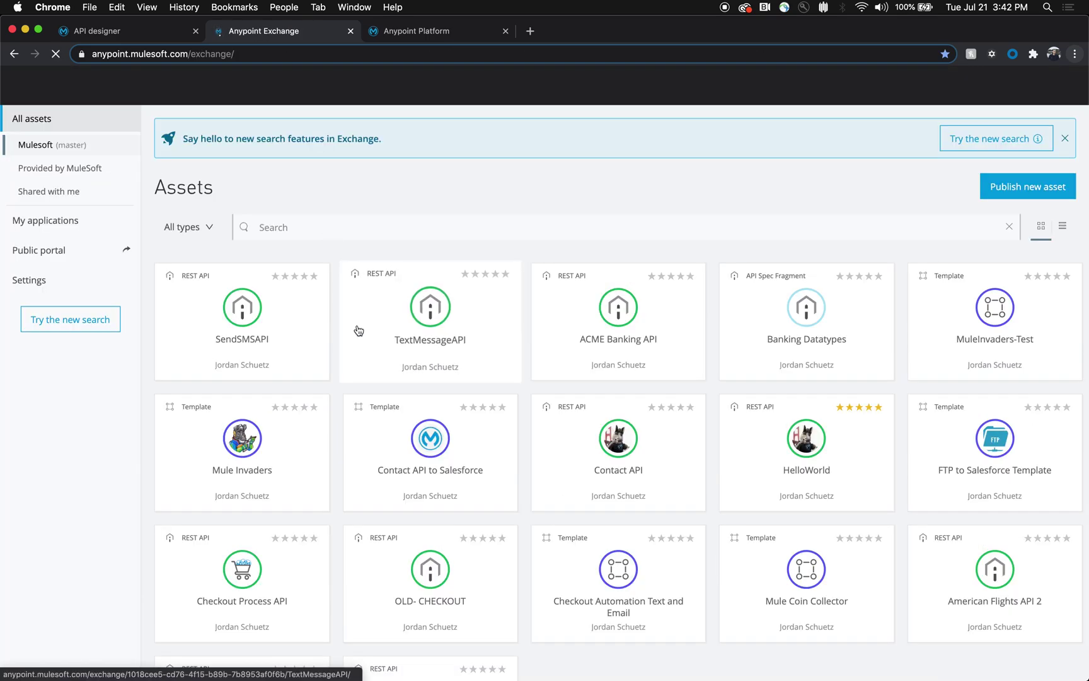
left_click(274, 360)
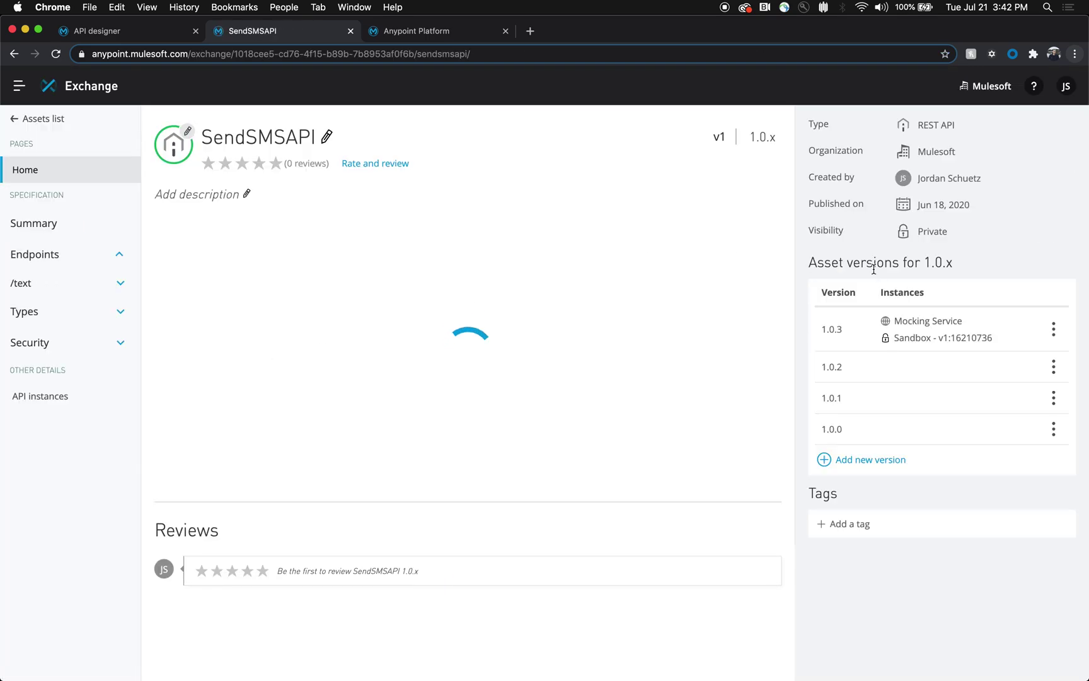
- Prepare an access request for API instance v1:16210736 with the SendSMSAPI application, and cancel it without submitting
left_click(1068, 130)
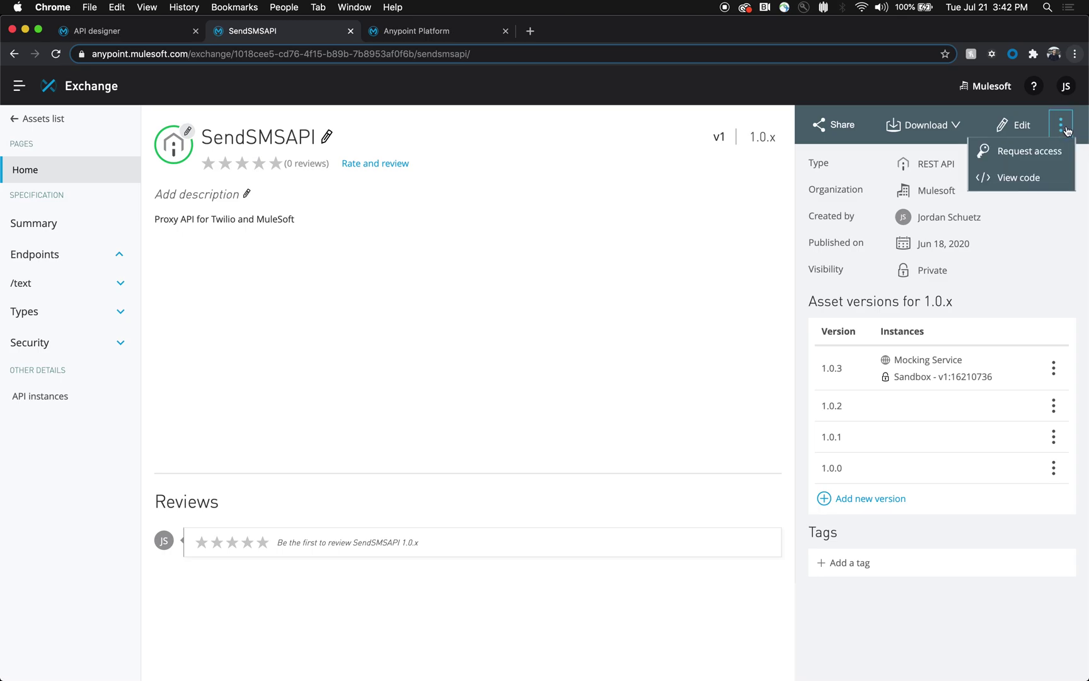
left_click(1034, 153)
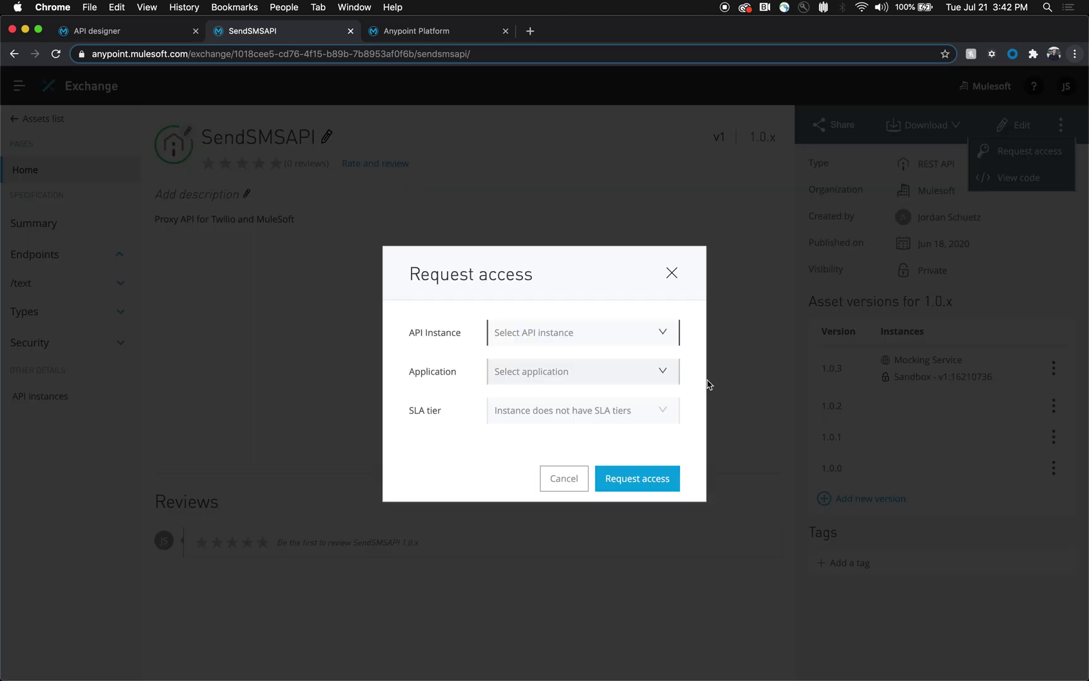
left_click(655, 338)
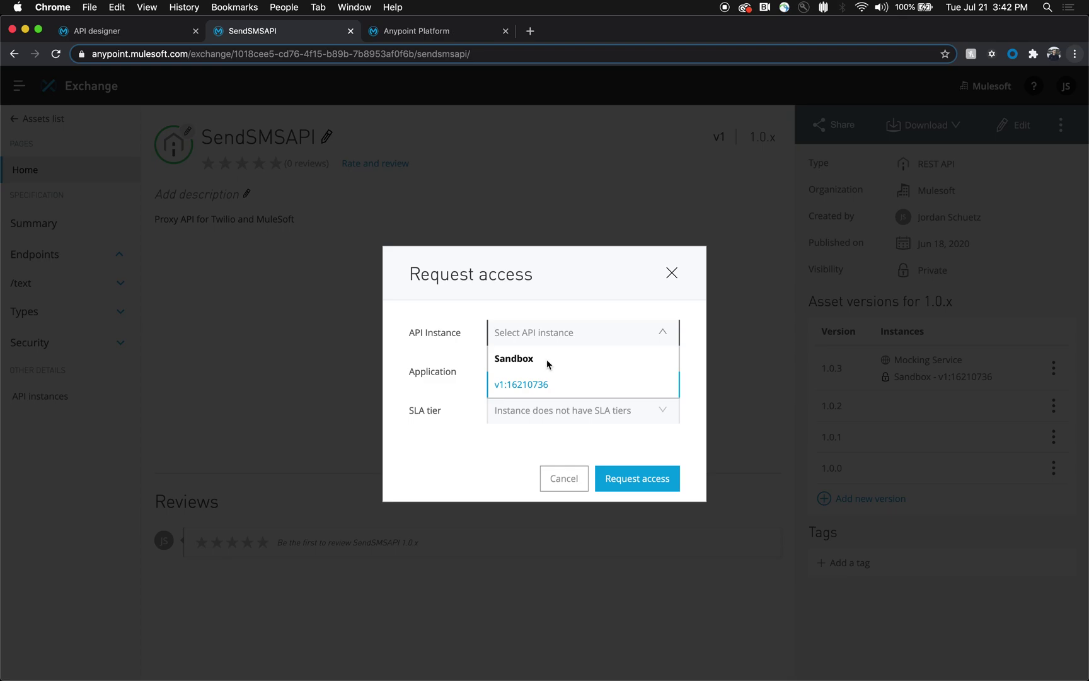
left_click(530, 381)
left_click(533, 371)
left_click(595, 391)
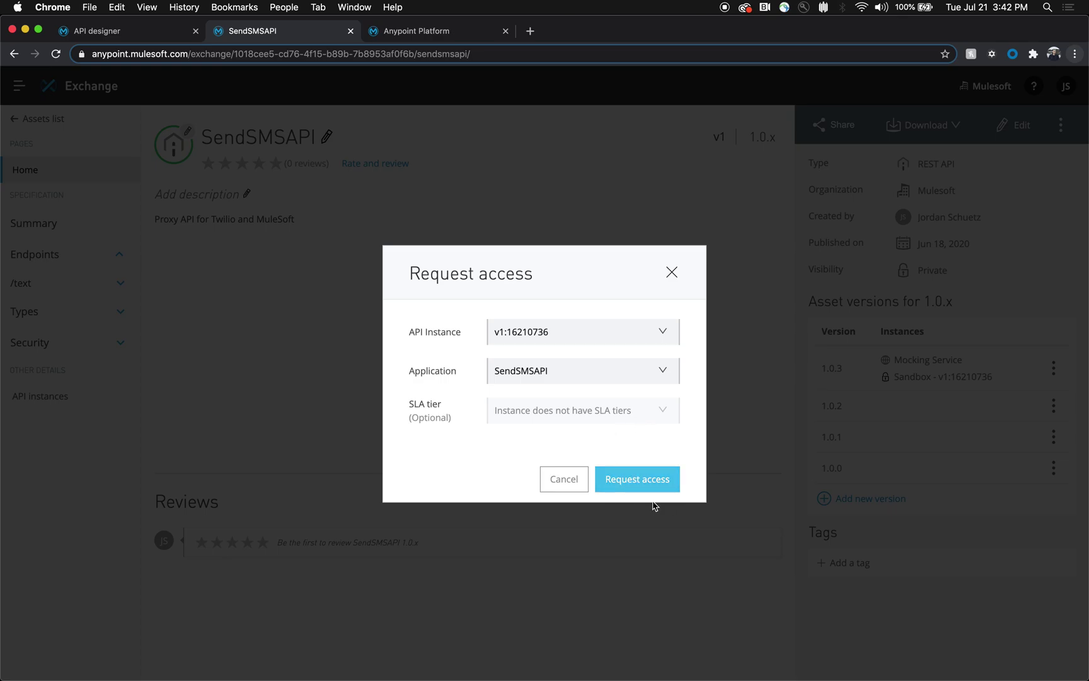
left_click(575, 481)
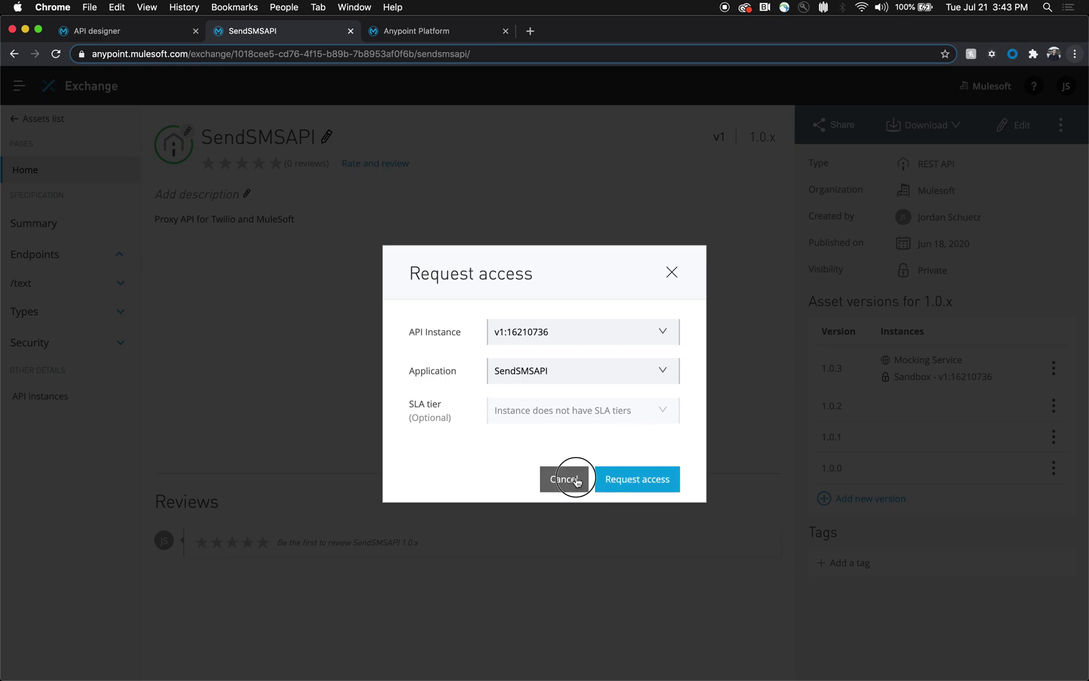
- Open the SendSMSAPI client application in API Manager and review its credentials, contract and approval status
left_click(19, 86)
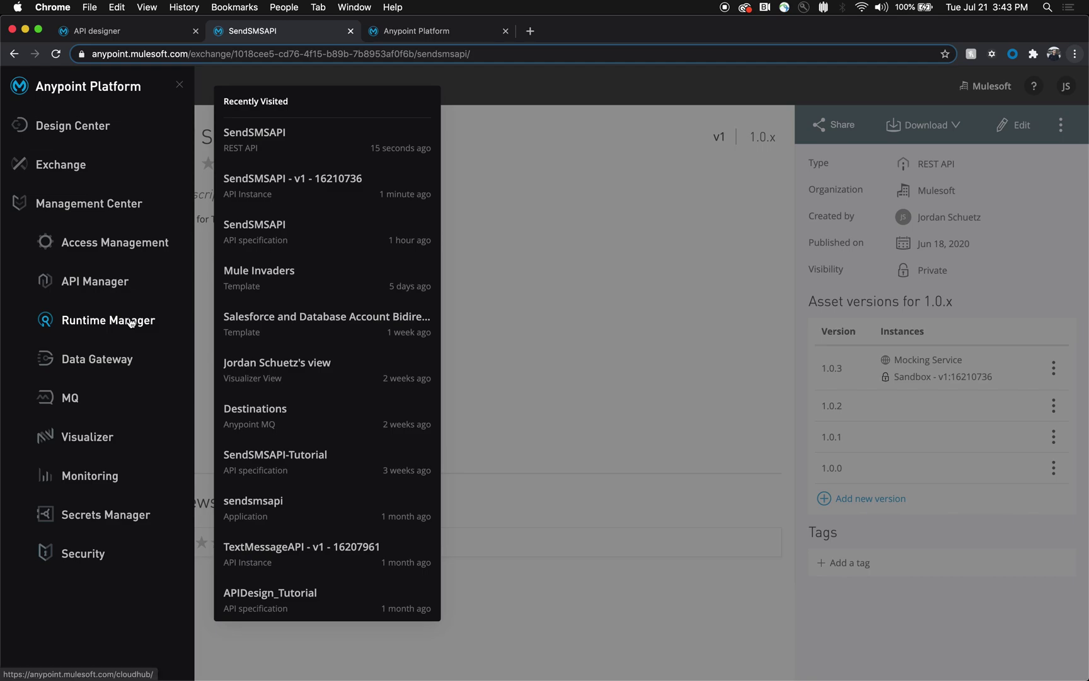
left_click(116, 296)
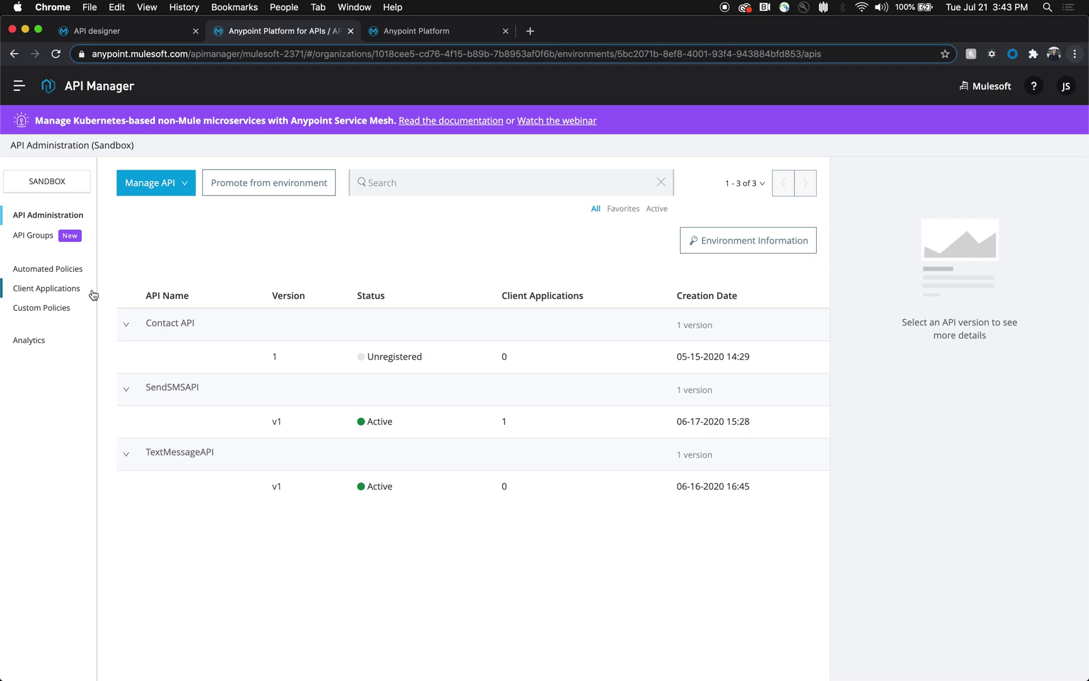
left_click(31, 291)
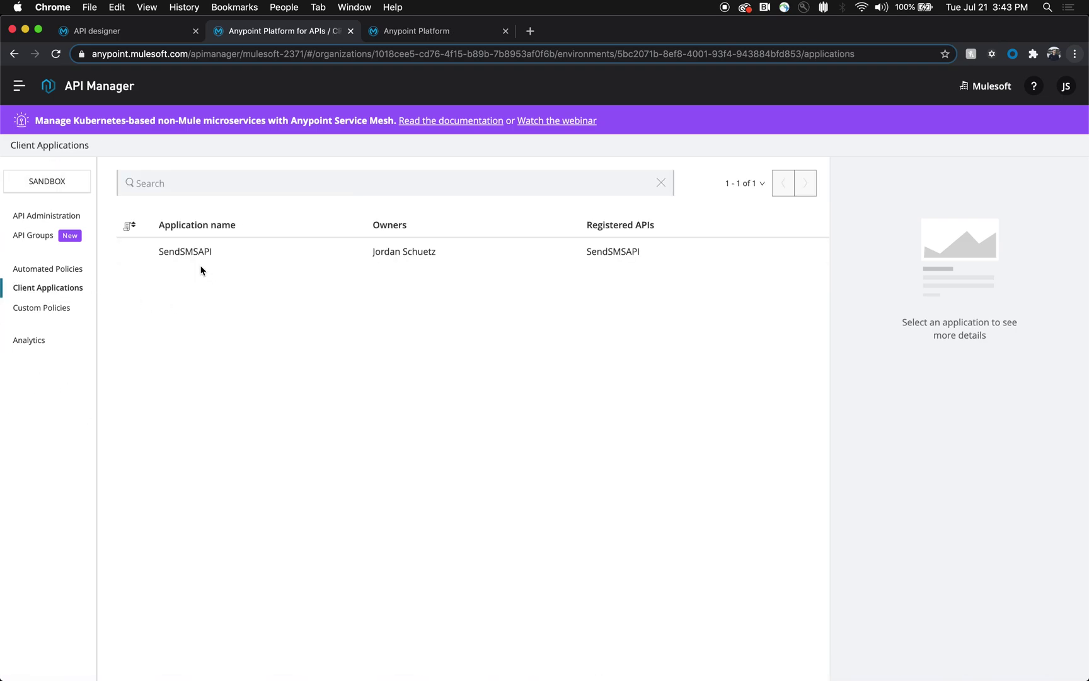
left_click(197, 264)
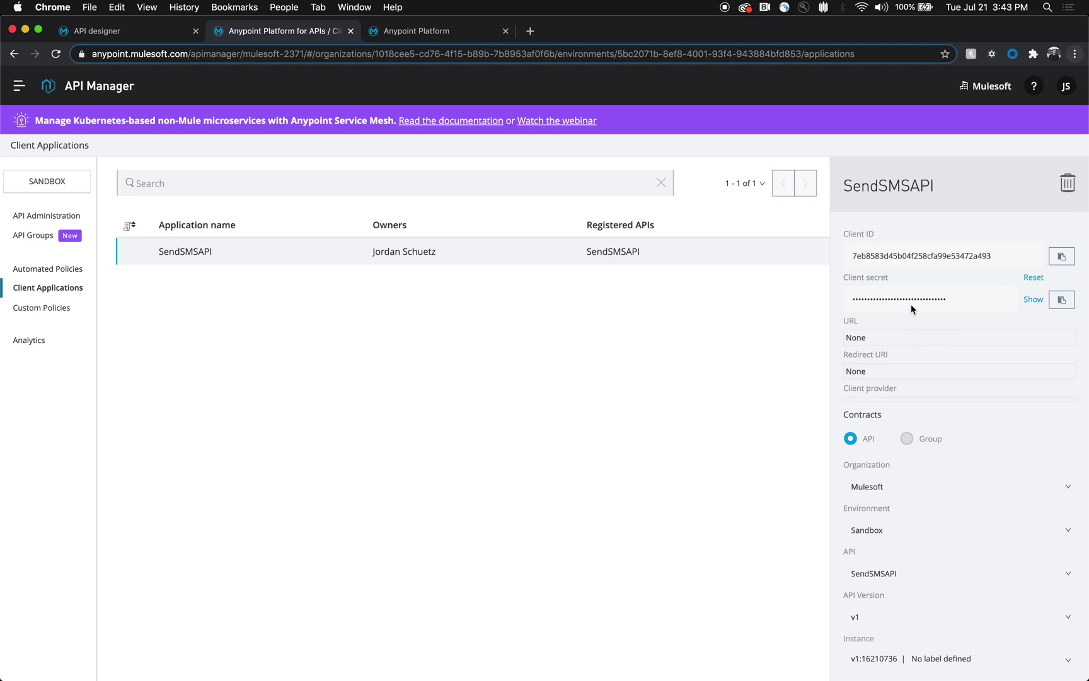
scroll(910, 306, "down", 3)
scroll(910, 306, "down", 4)
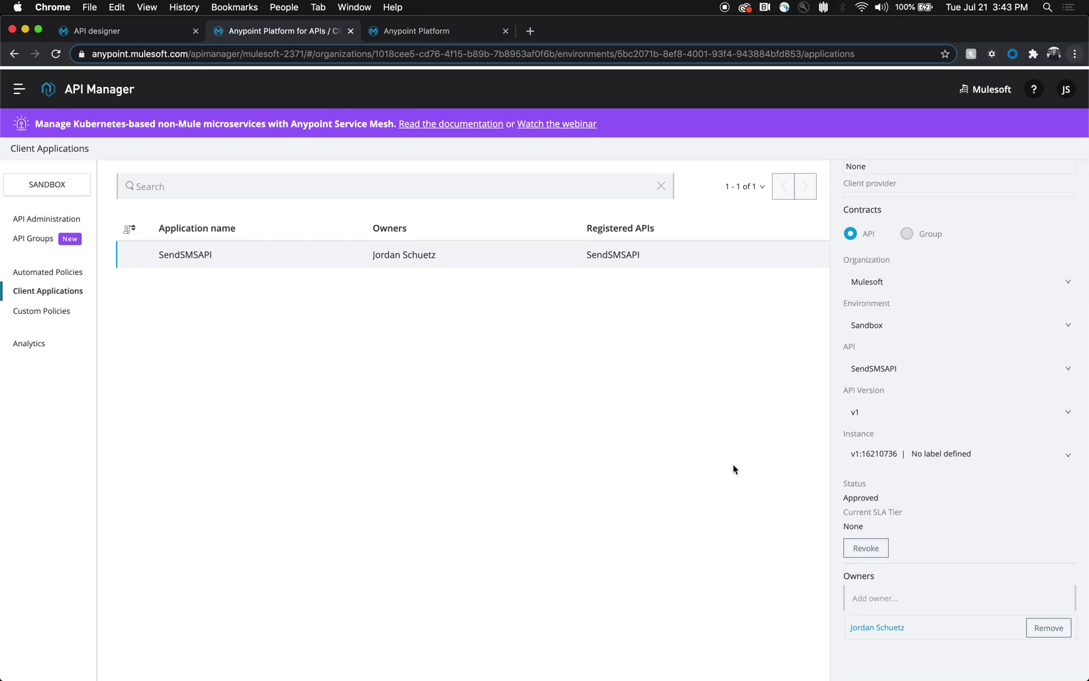
scroll(952, 493, "up", 3)
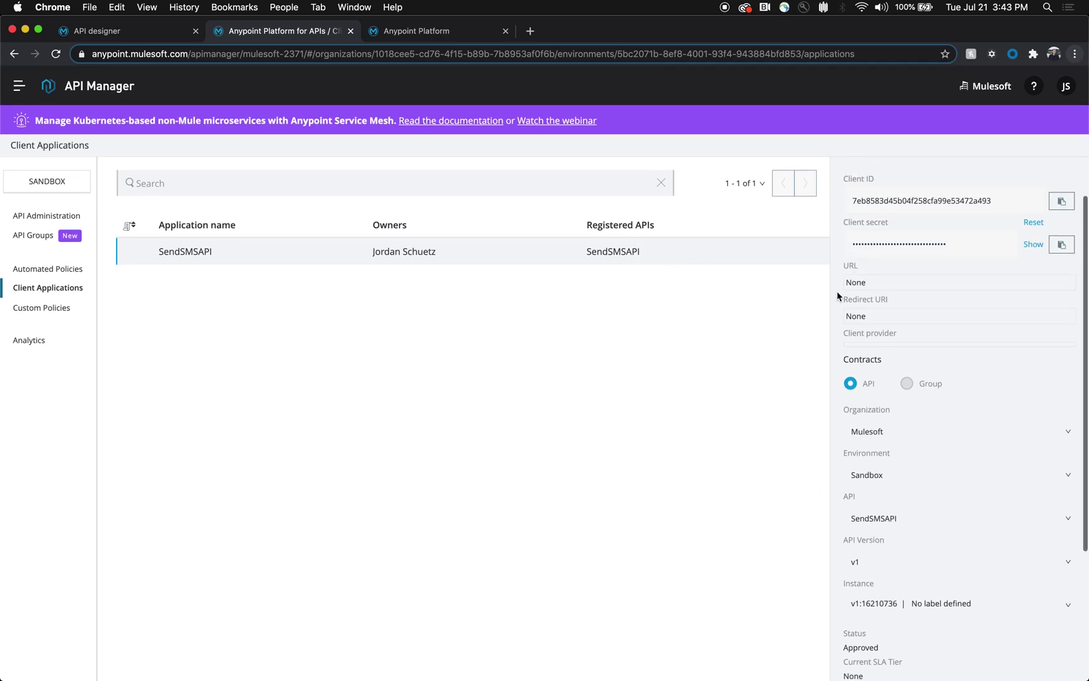
scroll(914, 510, "down", 3)
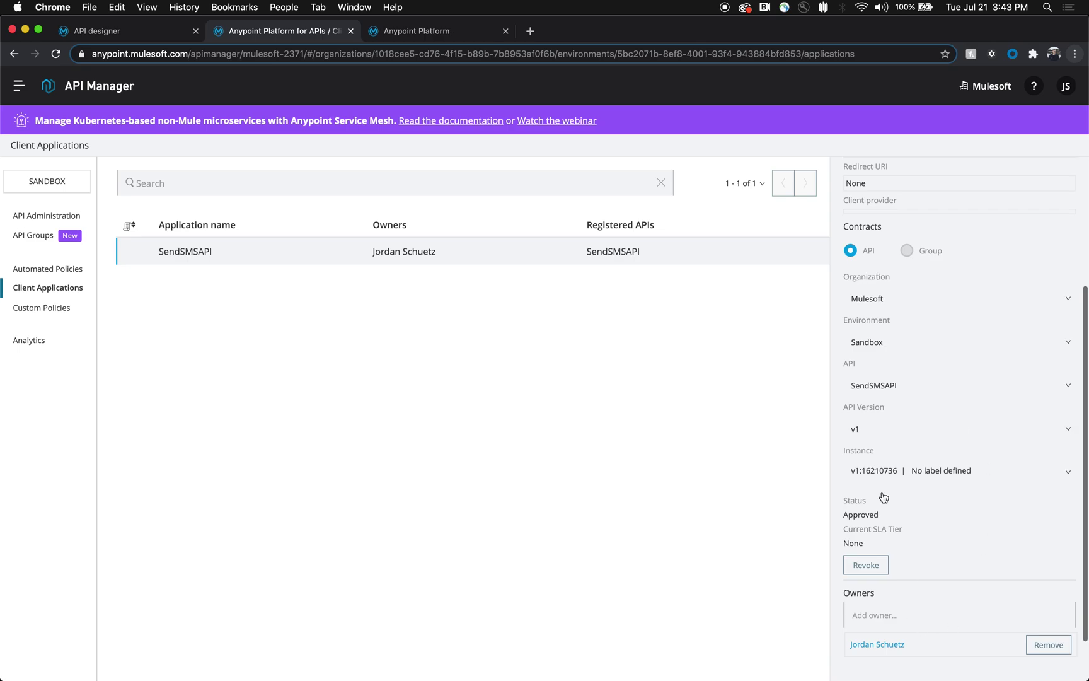
scroll(902, 545, "up", 4)
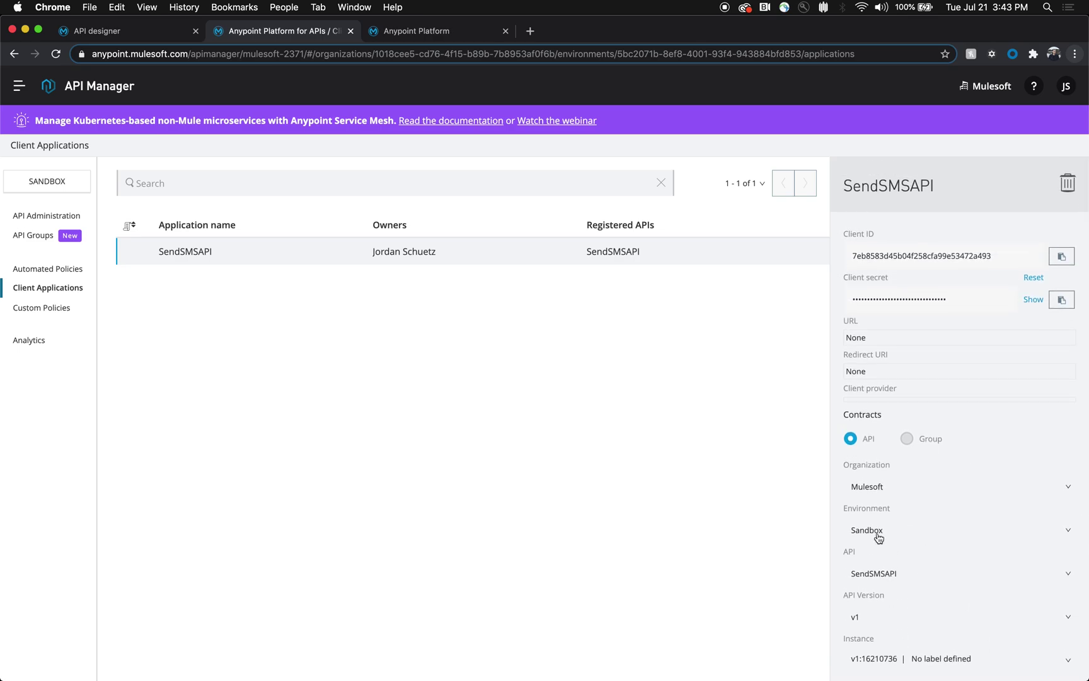
- Switch to Postman, enable the client_secret header on the sendsmsapi POST request and send it
key("ctrl+Left")
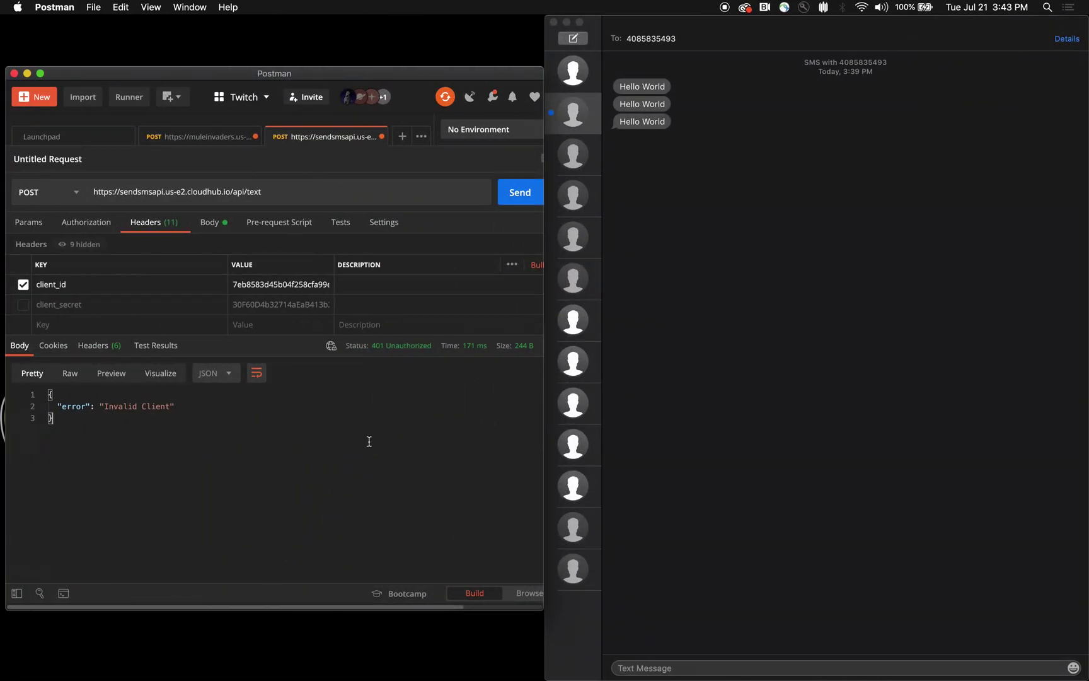
left_click(23, 305)
left_click(512, 194)
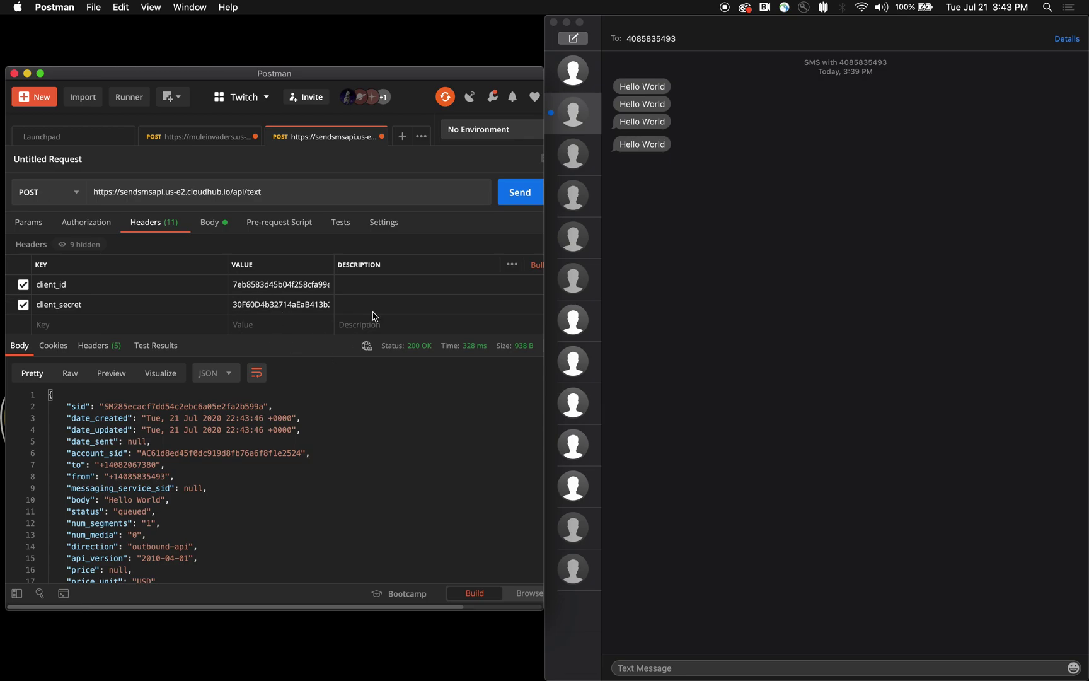